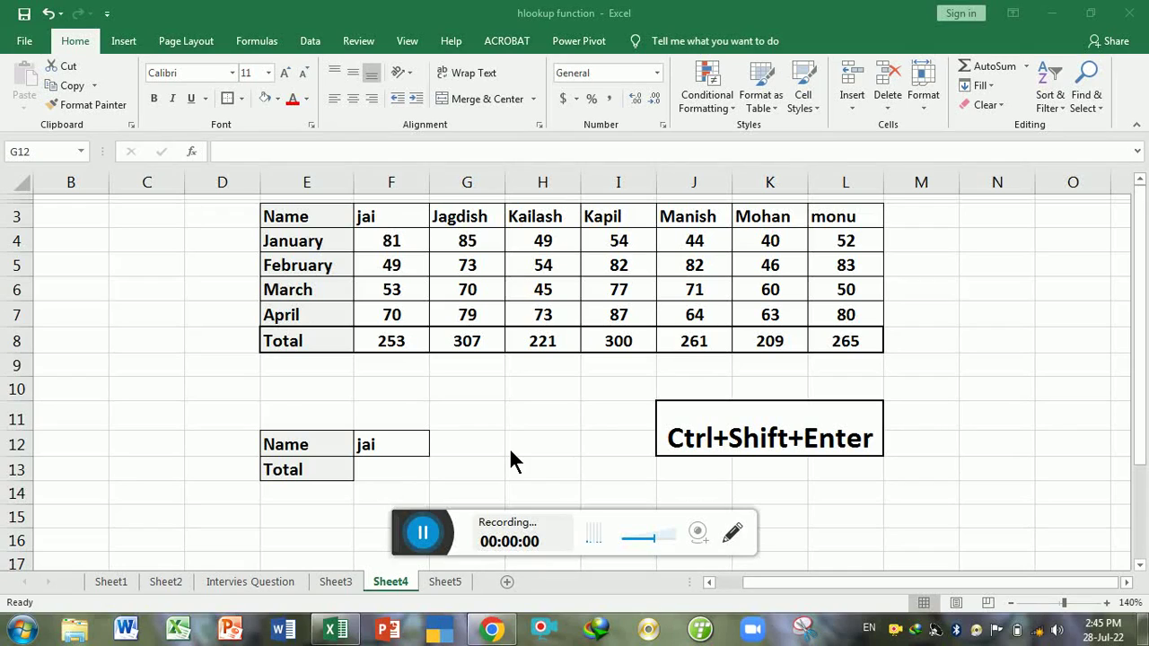
- Inspect the score table by selecting E3:L8, then jai's monthly scores F4:F7
{"action": "left_click", "coordinate": [514, 456]}
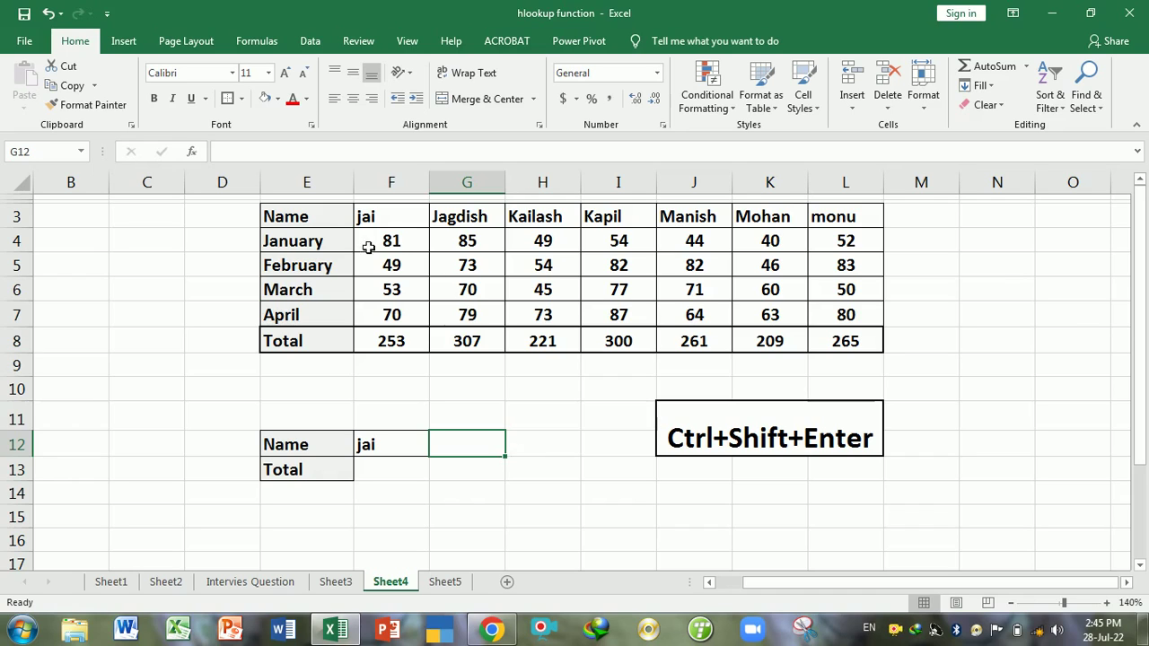
{"action": "left_click", "coordinate": [328, 221]}
{"action": "left_click_drag", "start_coordinate": [329, 221], "coordinate": [821, 346]}
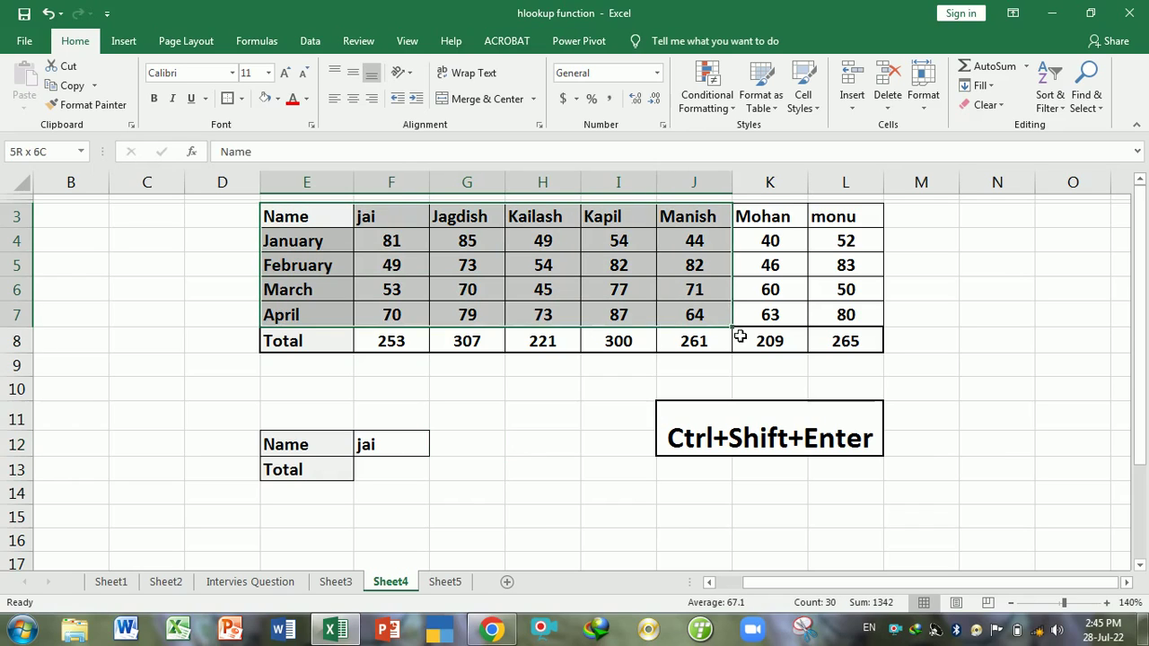
{"action": "left_click", "coordinate": [543, 289]}
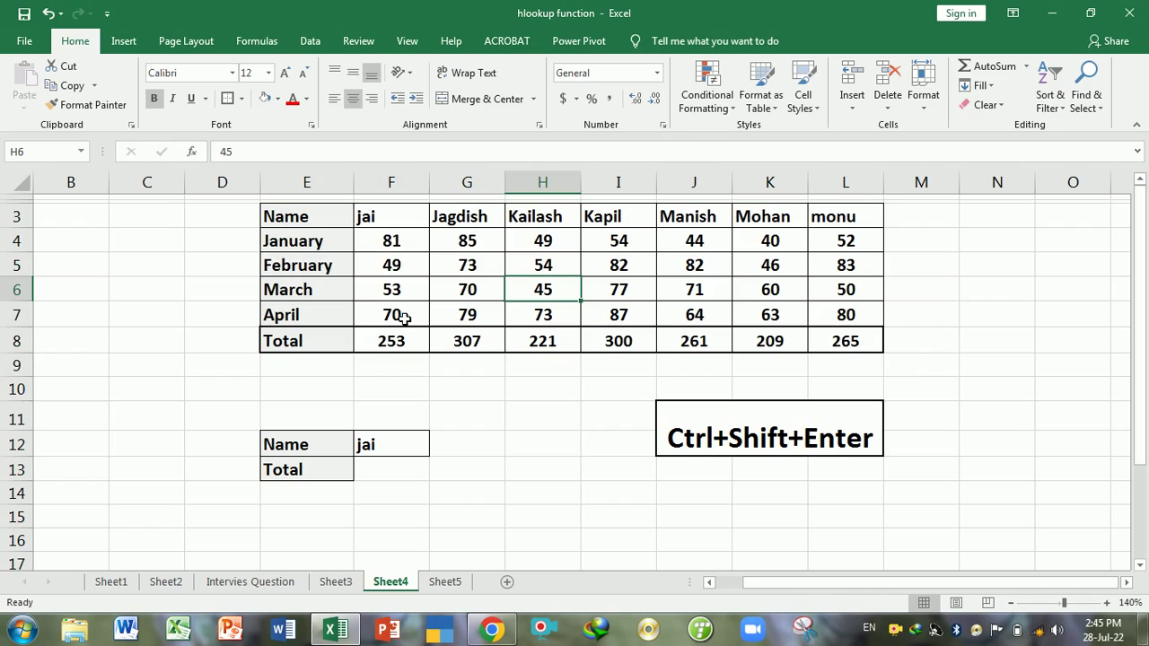
{"action": "left_click", "coordinate": [398, 224]}
{"action": "left_click_drag", "start_coordinate": [410, 246], "coordinate": [410, 317]}
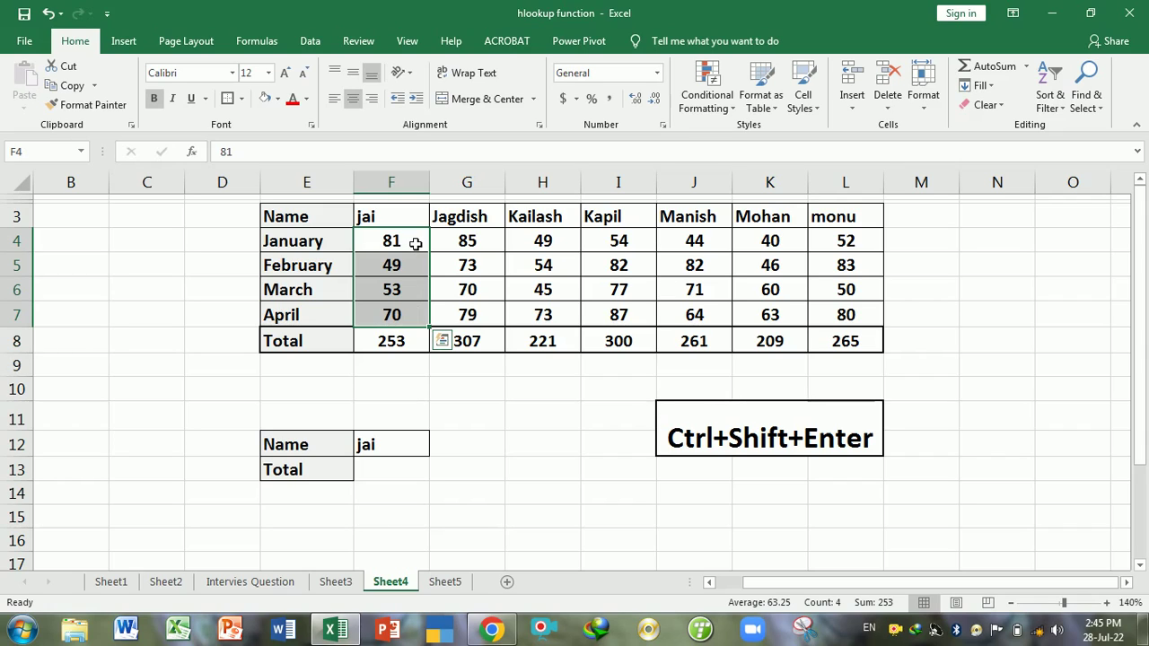
{"action": "left_click_drag", "start_coordinate": [415, 244], "coordinate": [409, 320]}
- Enter =HLOOKUP(F12,E3:L8,2,0) in F13 to fetch jai's January value
{"action": "left_click", "coordinate": [398, 471]}
{"action": "type", "text": "="}
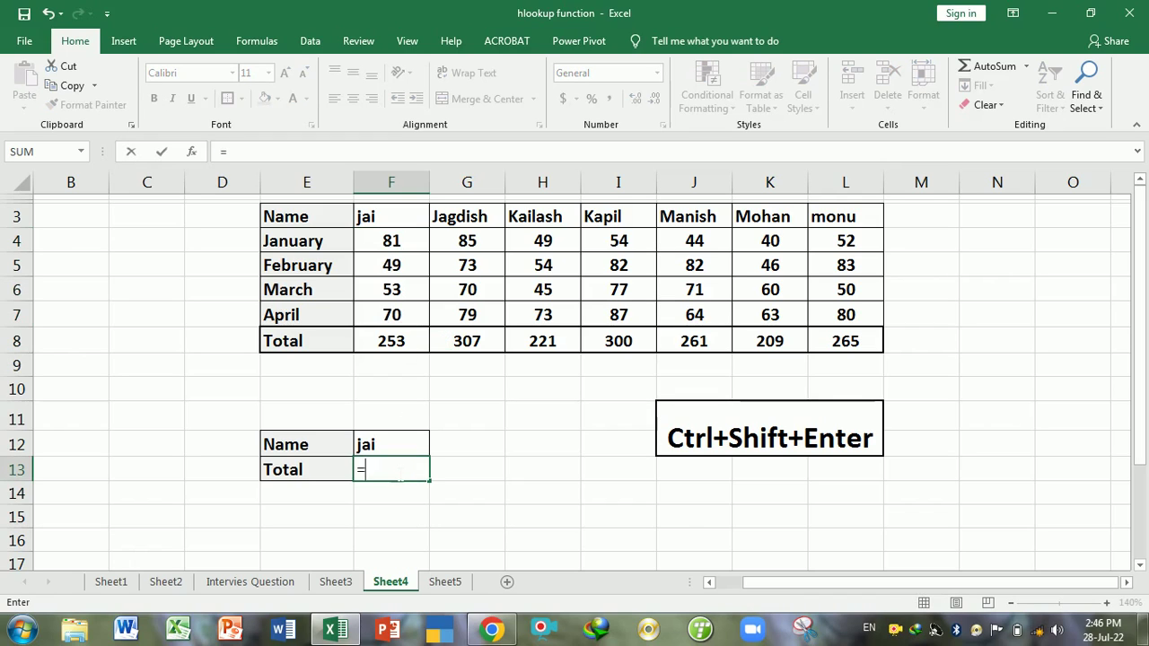
{"action": "type", "text": "hl"}
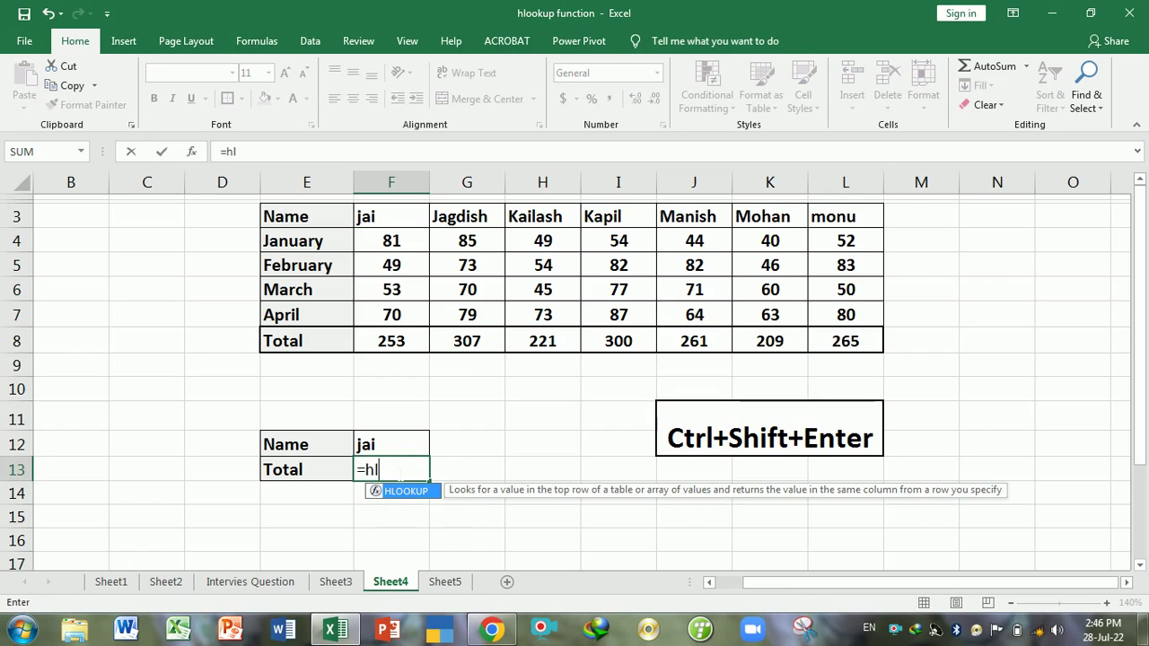
{"action": "key", "text": "Tab"}
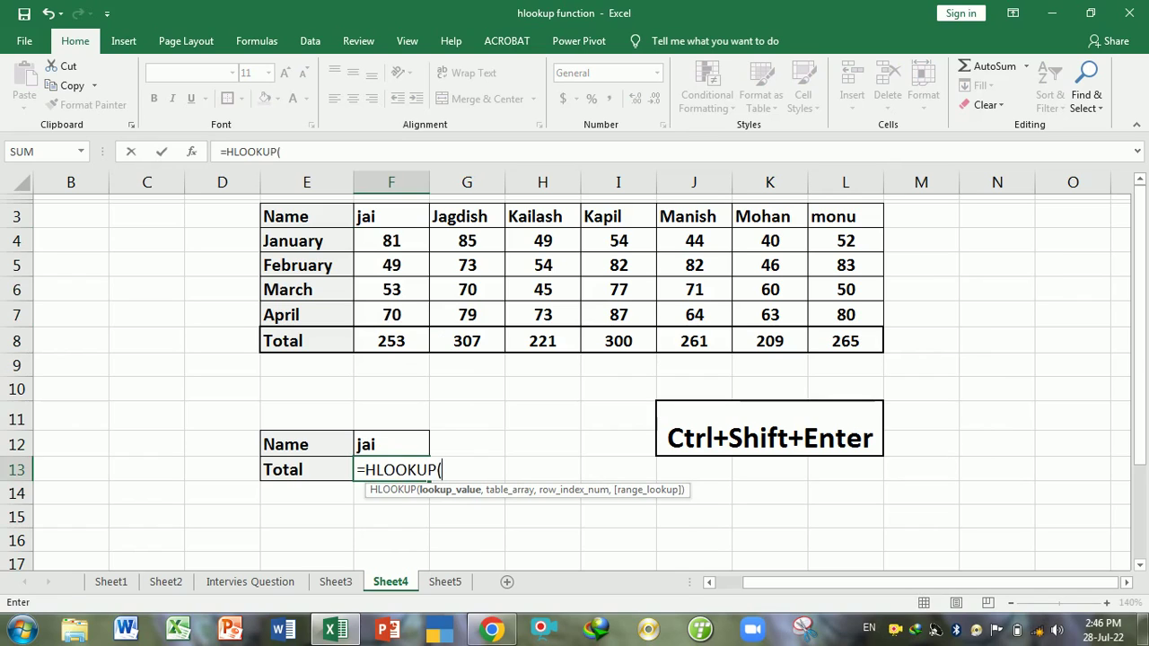
{"action": "left_click", "coordinate": [395, 446]}
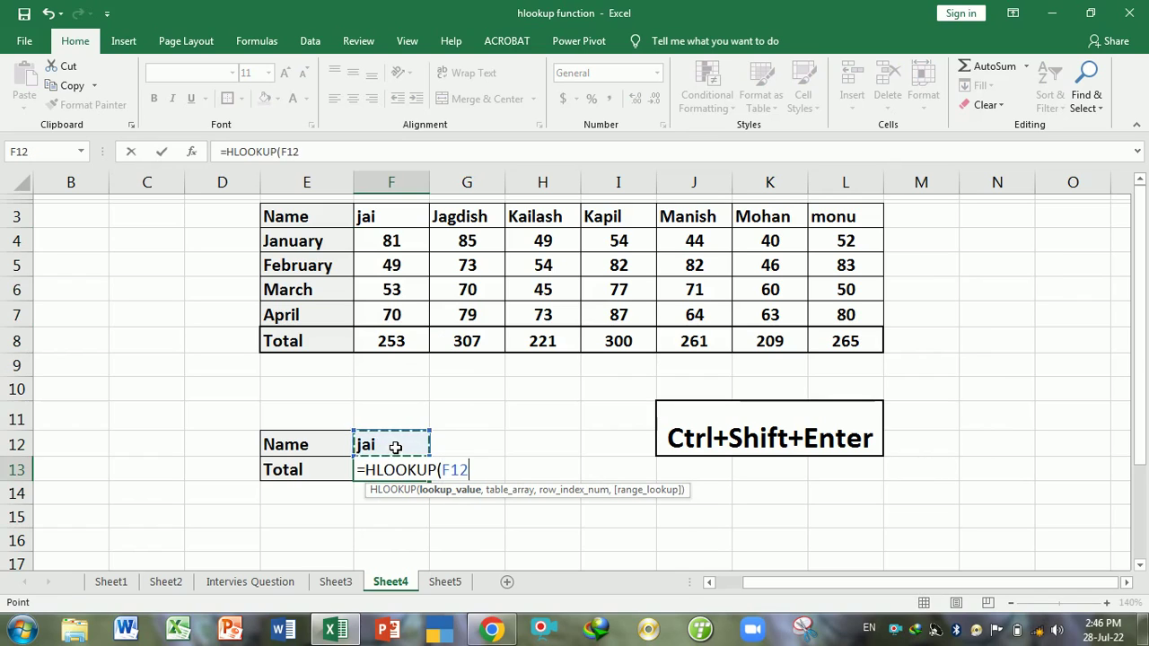
{"action": "type", "text": ","}
{"action": "left_click", "coordinate": [341, 220]}
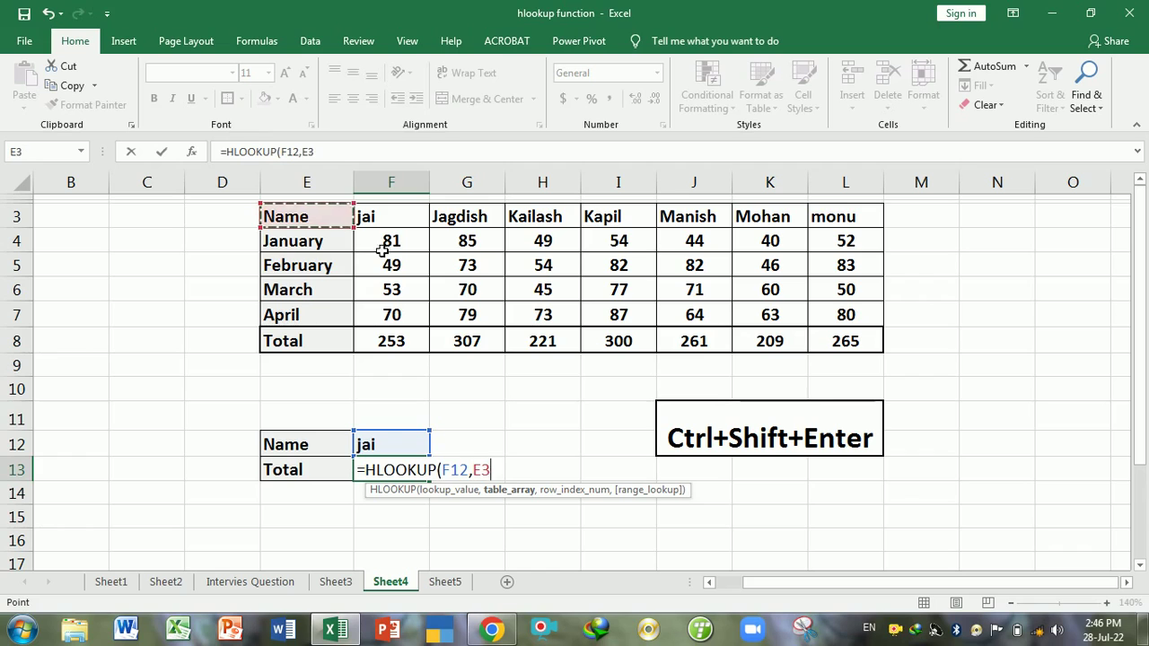
{"action": "left_click_drag", "start_coordinate": [382, 253], "coordinate": [848, 346]}
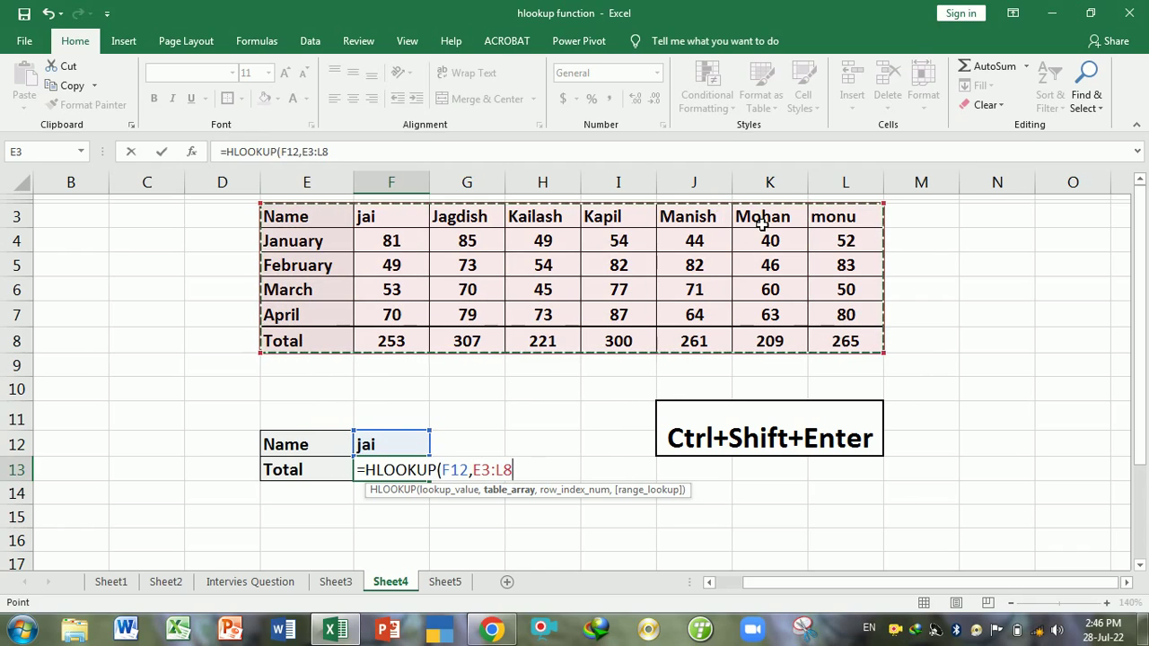
{"action": "type", "text": ","}
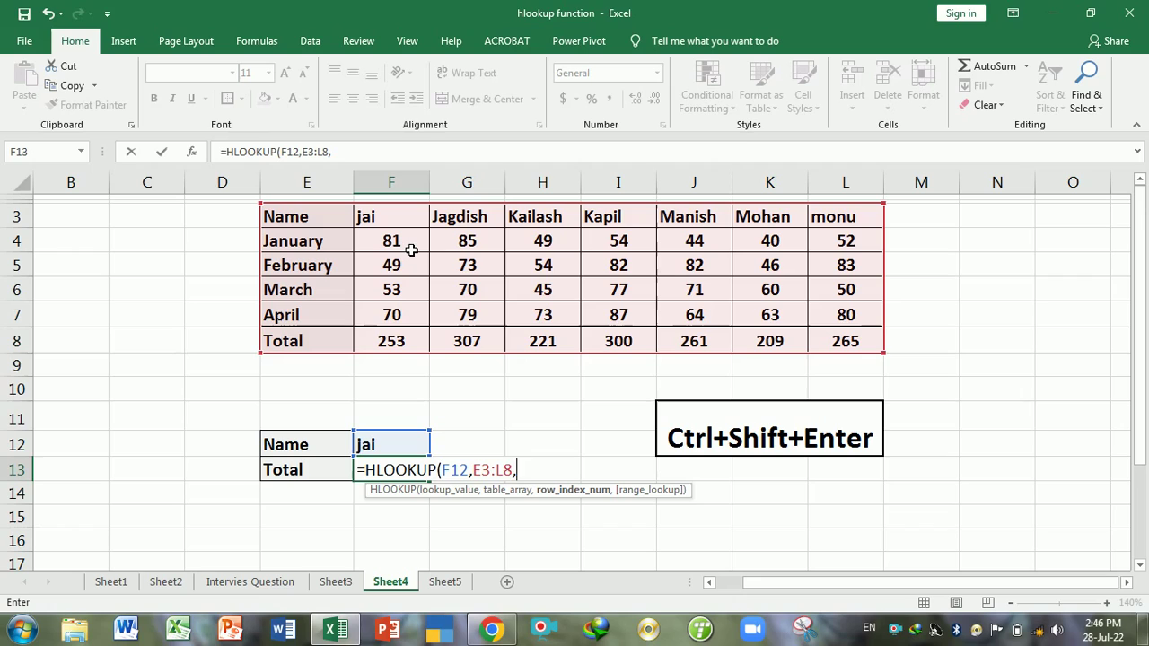
{"action": "type", "text": "2"}
{"action": "type", "text": ",0"}
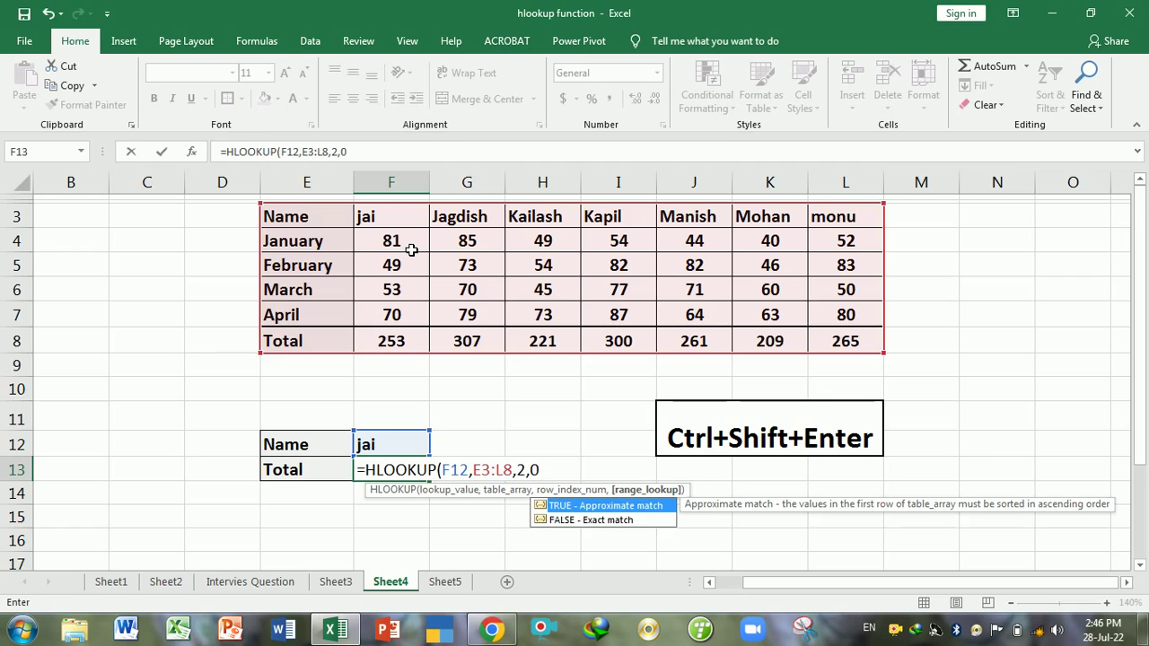
{"action": "type", "text": ")"}
{"action": "key", "text": "Return"}
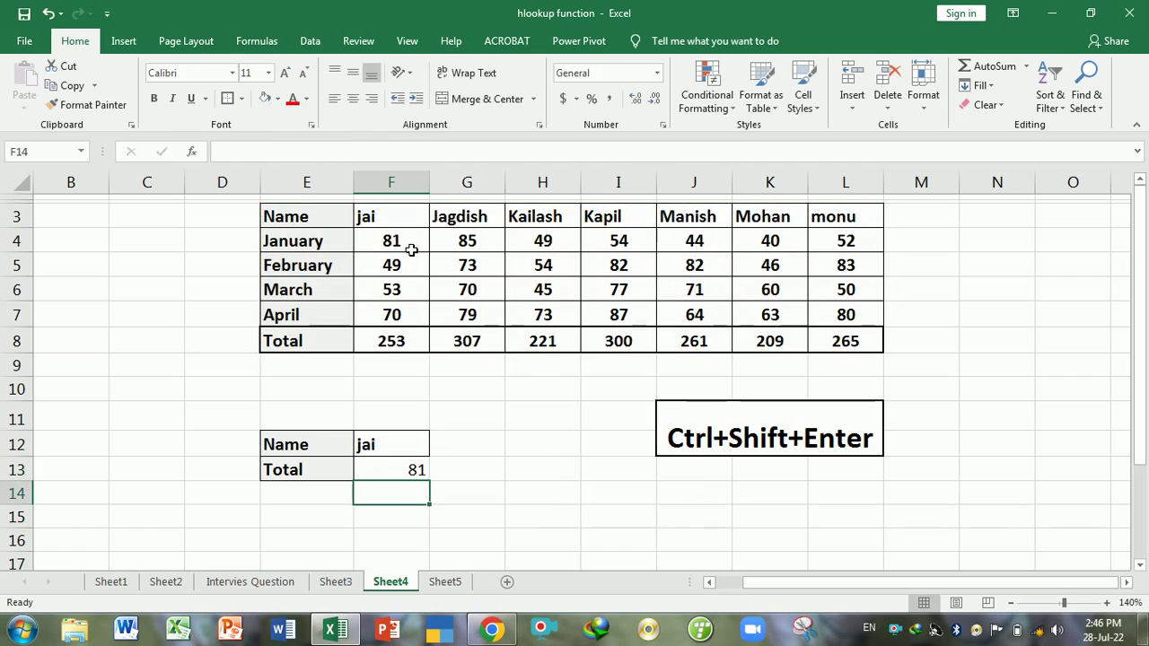
{"action": "left_click", "coordinate": [336, 246]}
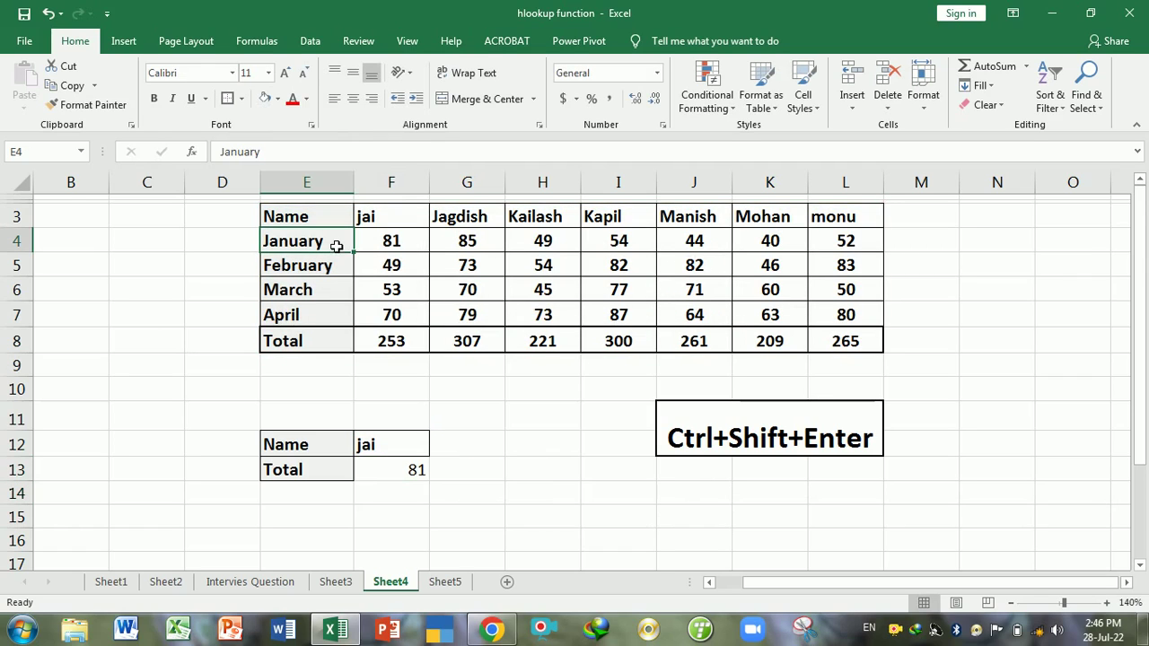
{"action": "left_click", "coordinate": [396, 244]}
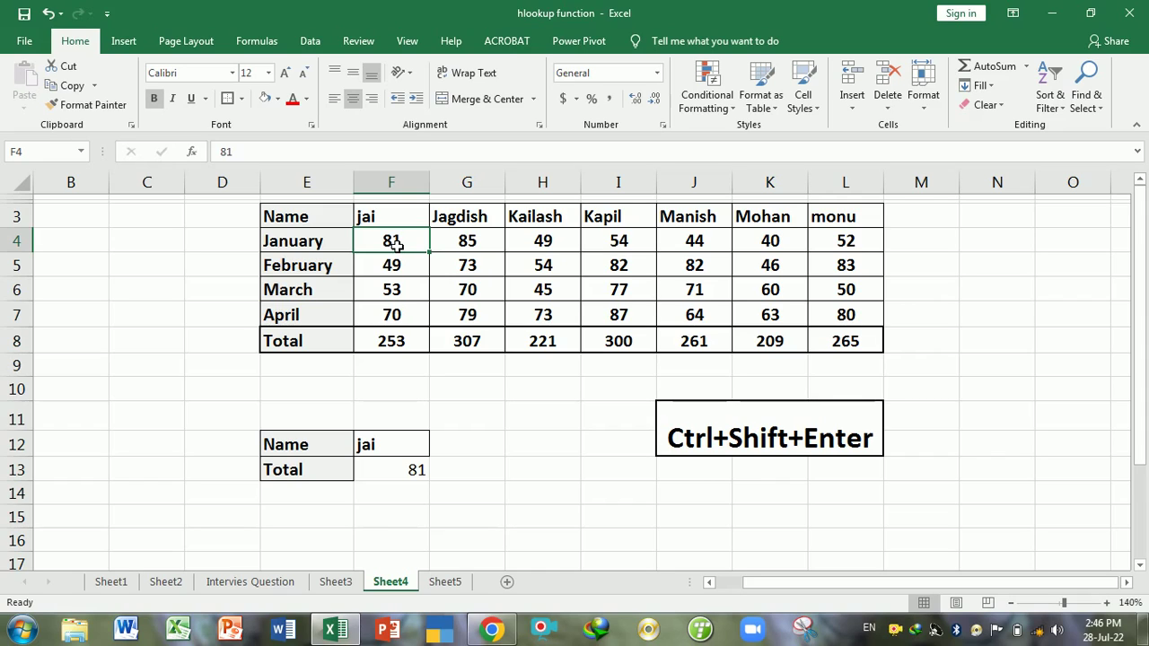
{"action": "left_click", "coordinate": [328, 244]}
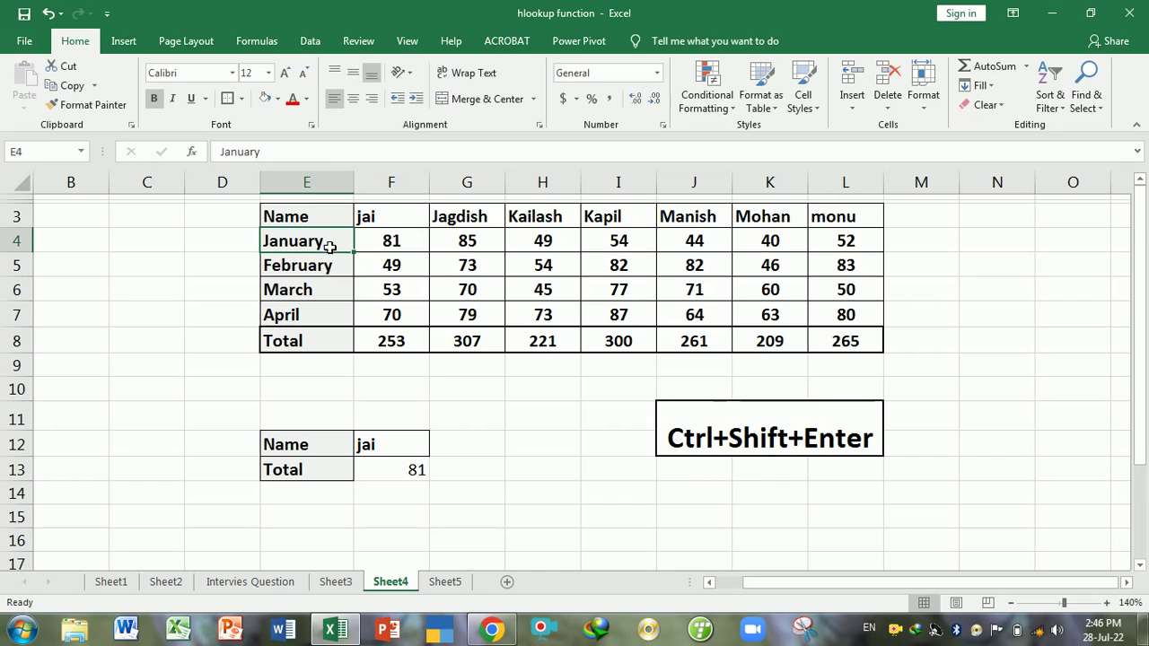
{"action": "left_click", "coordinate": [347, 320]}
{"action": "left_click", "coordinate": [392, 320]}
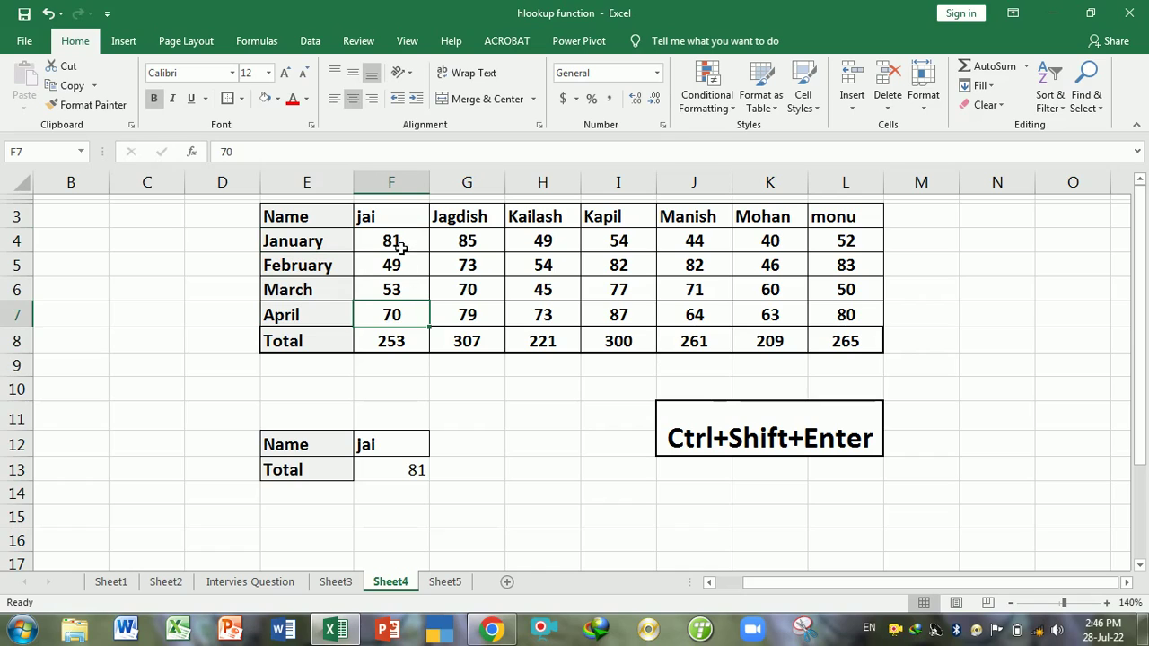
{"action": "left_click", "coordinate": [402, 247]}
{"action": "left_click", "coordinate": [407, 323]}
{"action": "left_click", "coordinate": [409, 490]}
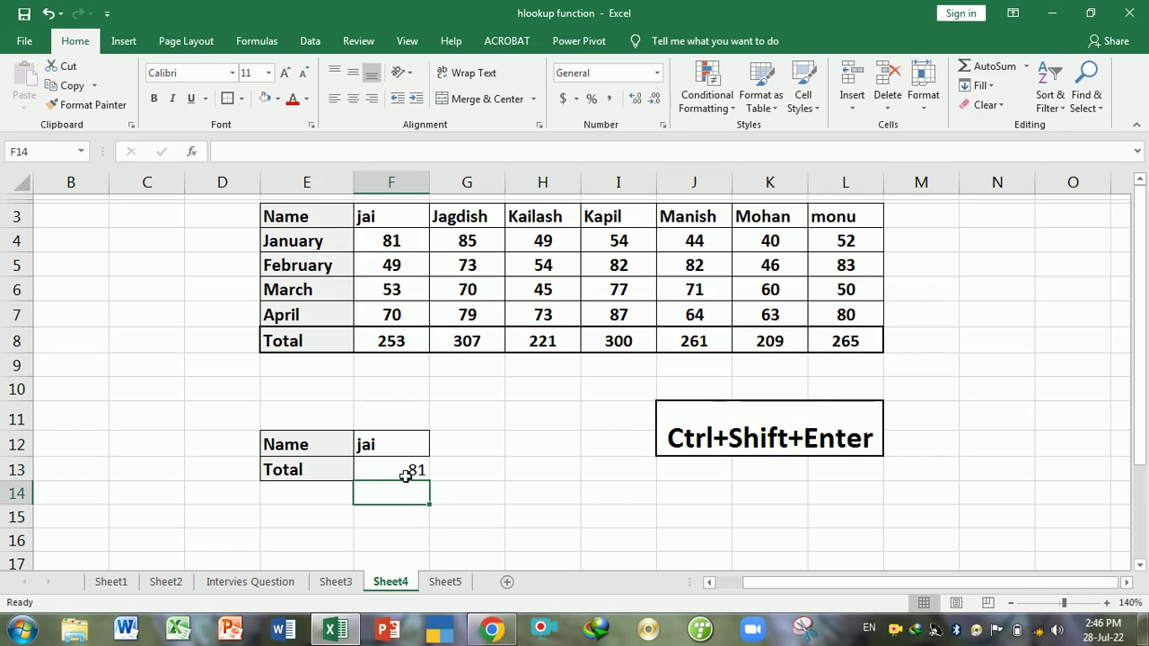
{"action": "left_click", "coordinate": [406, 476]}
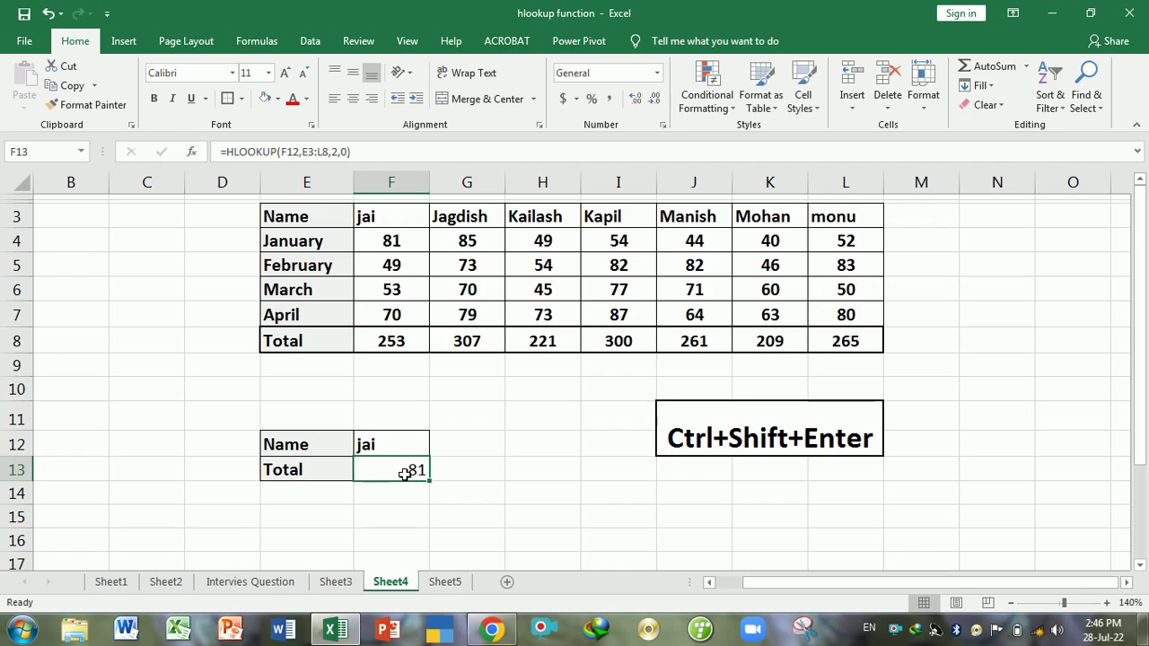
- In F13's formula, replace row index 2 with the array constant {2,3,4,5}
{"action": "double_click", "coordinate": [405, 474]}
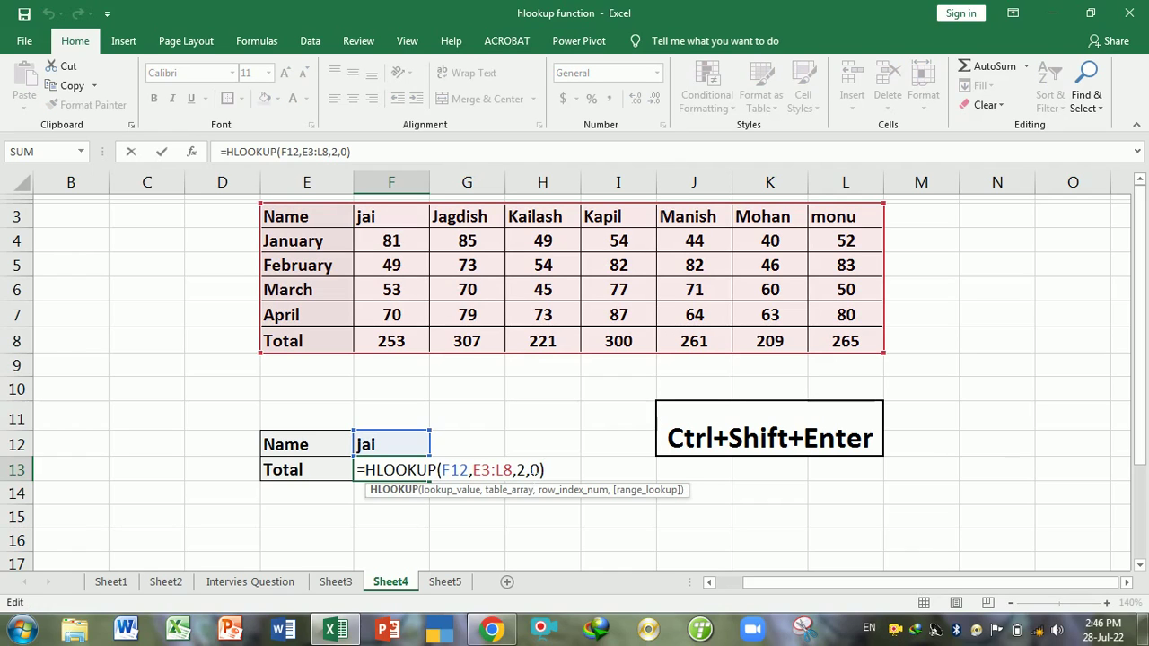
{"action": "key", "text": "End"}
{"action": "key", "text": "Left"}
{"action": "key", "text": "Left"}
{"action": "key", "text": "Left"}
{"action": "key", "text": "Left"}
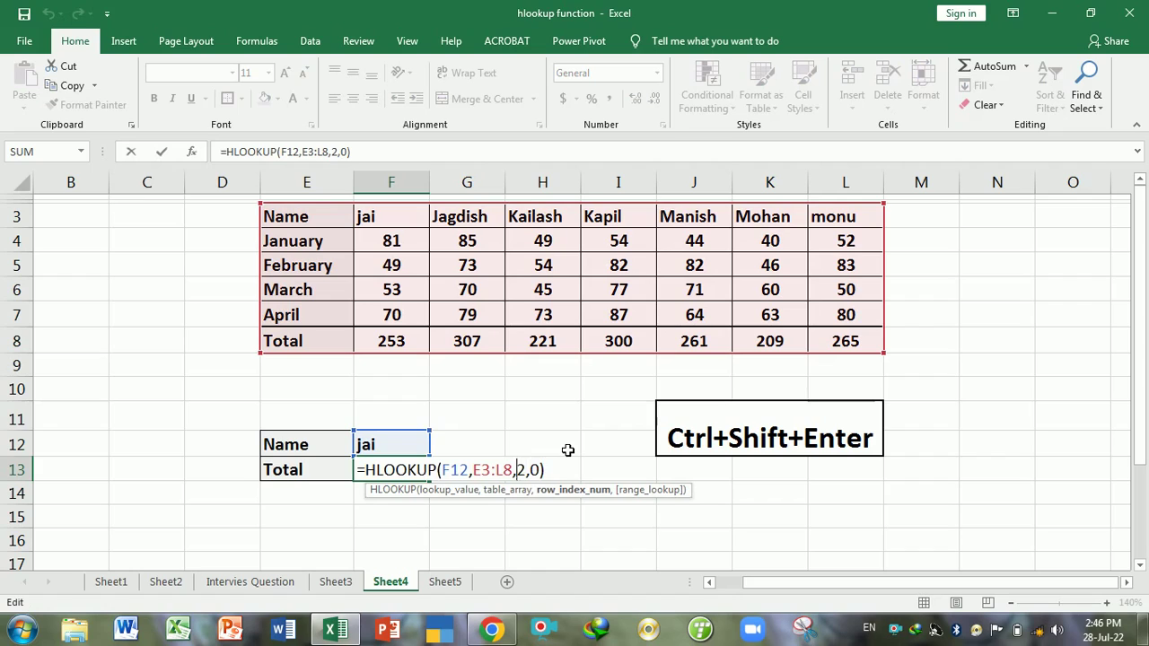
{"action": "key", "text": "Delete"}
{"action": "type", "text": "{"}
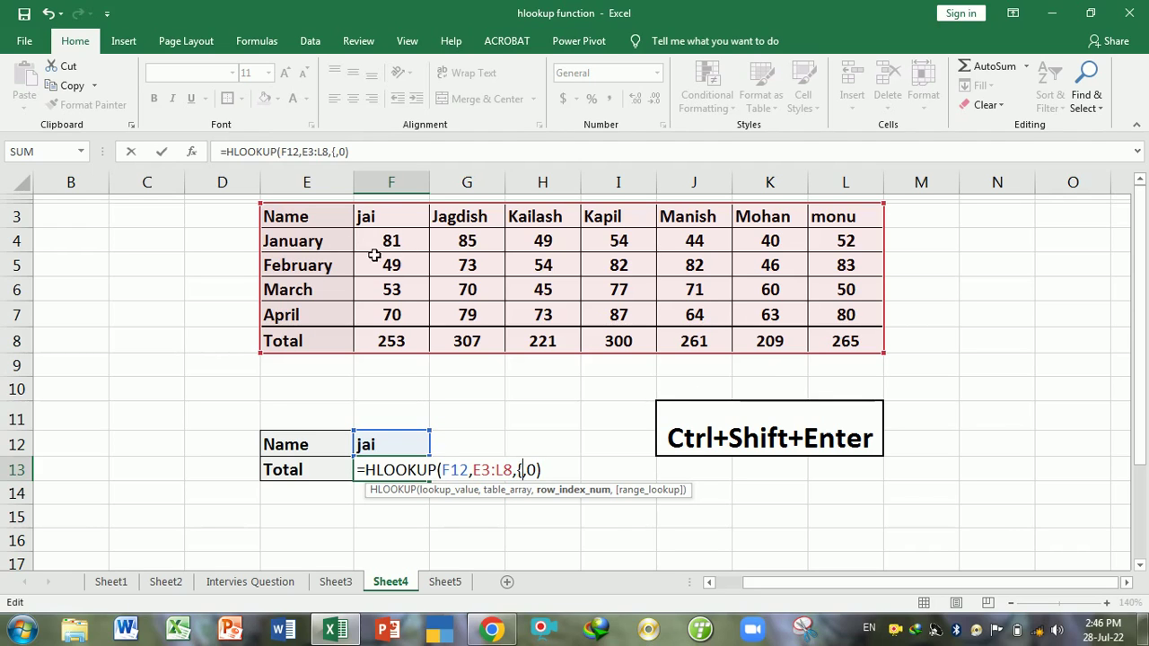
{"action": "left_click", "coordinate": [743, 239]}
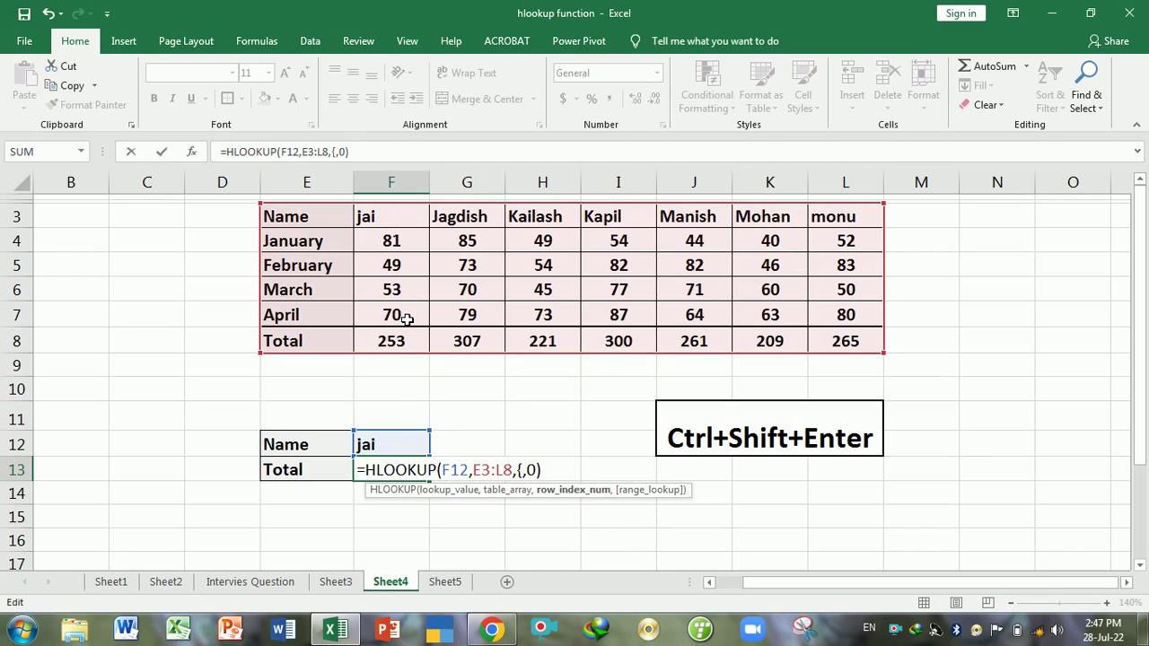
{"action": "type", "text": "2"}
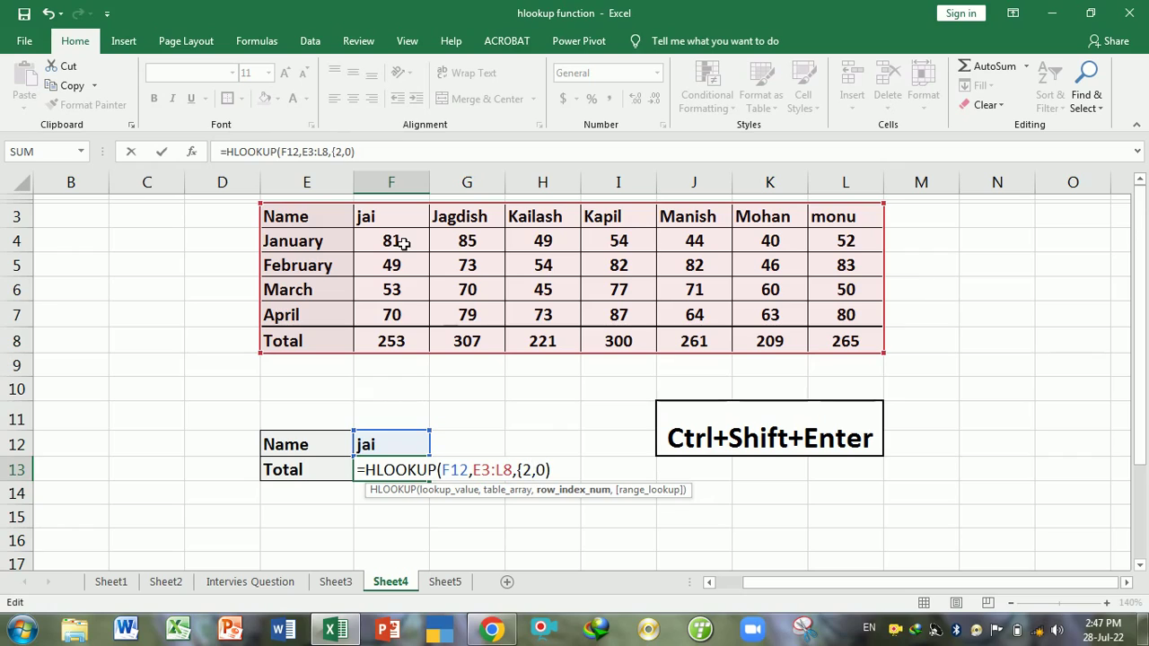
{"action": "type", "text": ","}
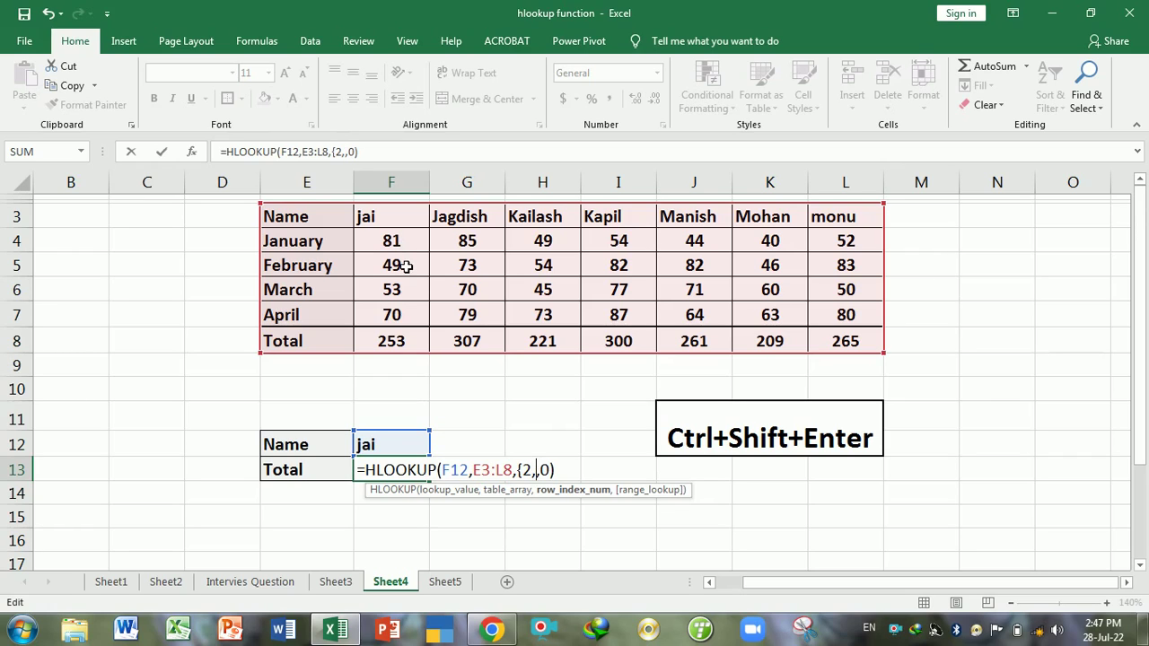
{"action": "type", "text": "3"}
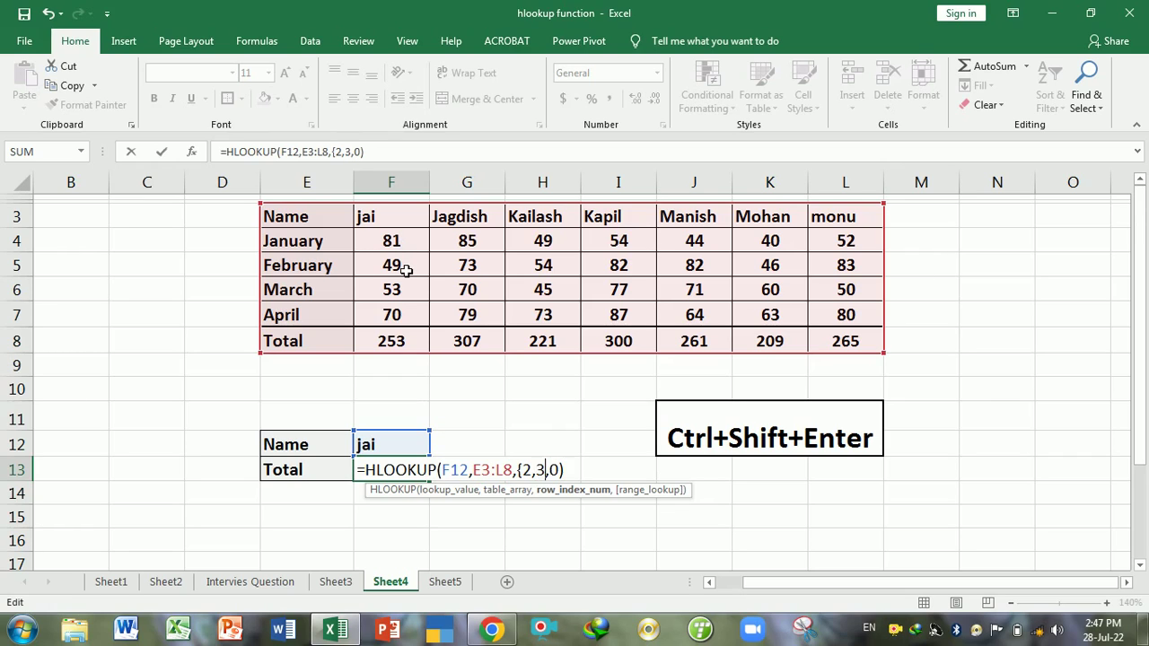
{"action": "type", "text": ","}
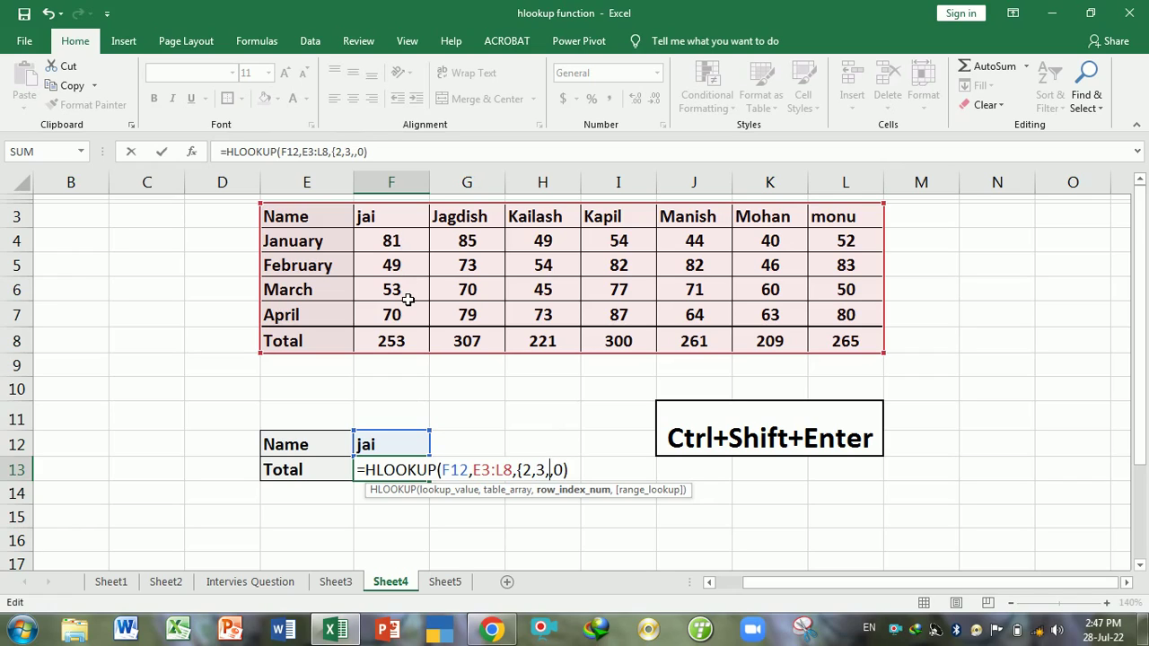
{"action": "type", "text": "4,"}
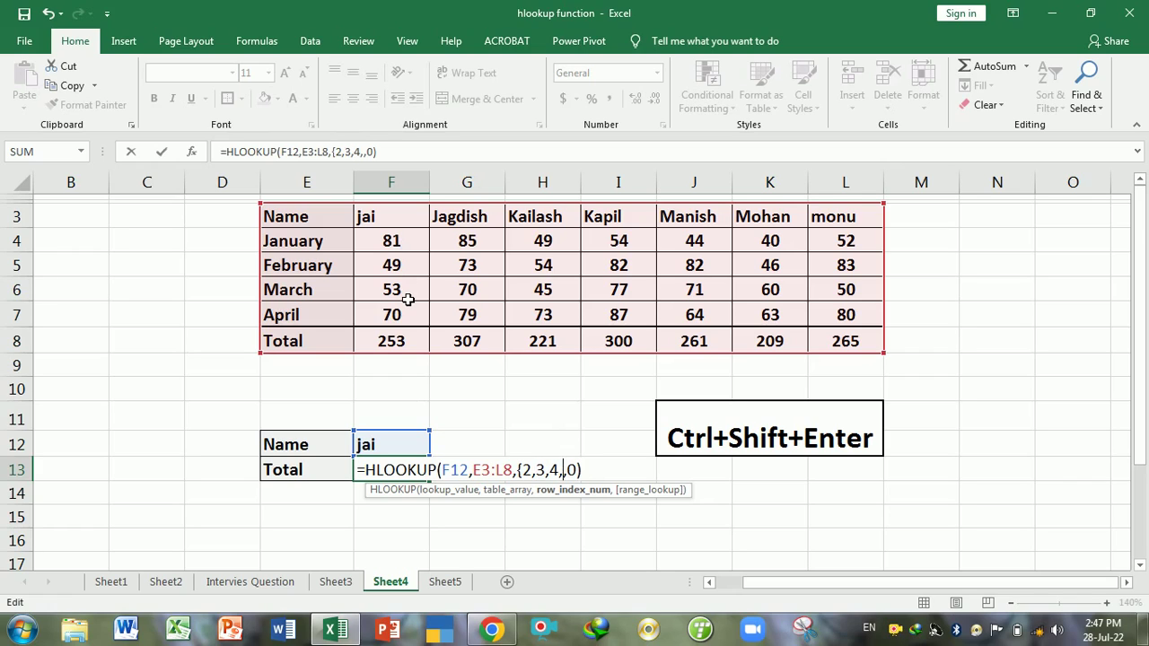
{"action": "type", "text": "5"}
{"action": "type", "text": "}"}
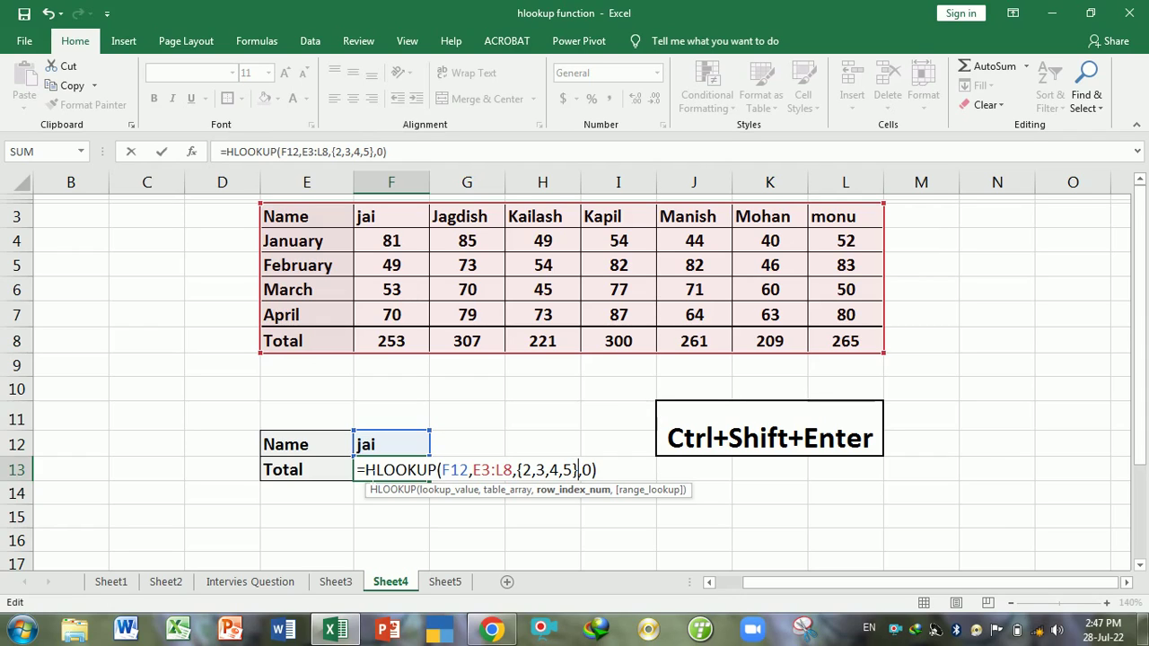
- Wrap the HLOOKUP in SUM and commit it as an array formula, showing 253
{"action": "key", "text": "Home"}
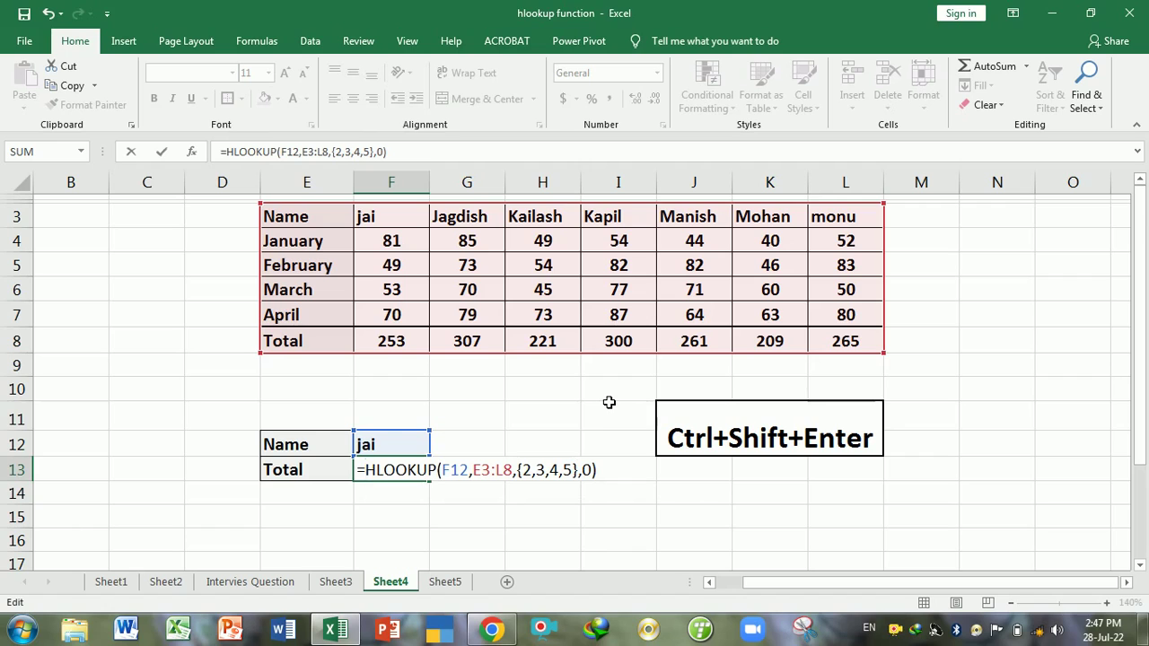
{"action": "type", "text": "sum"}
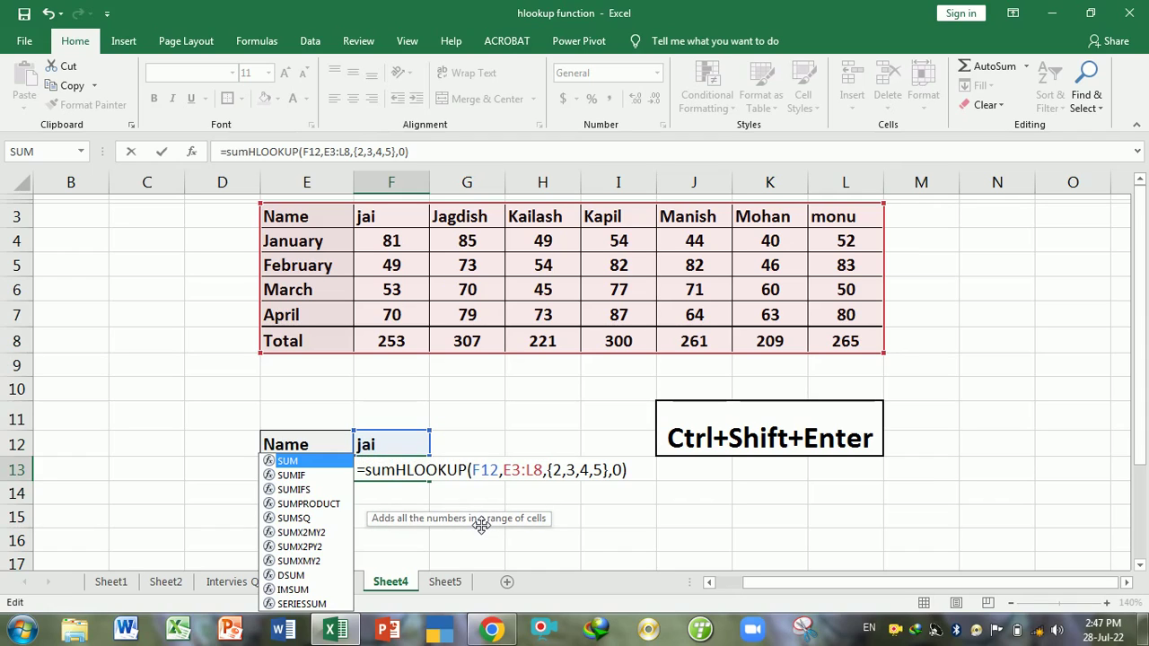
{"action": "type", "text": "("}
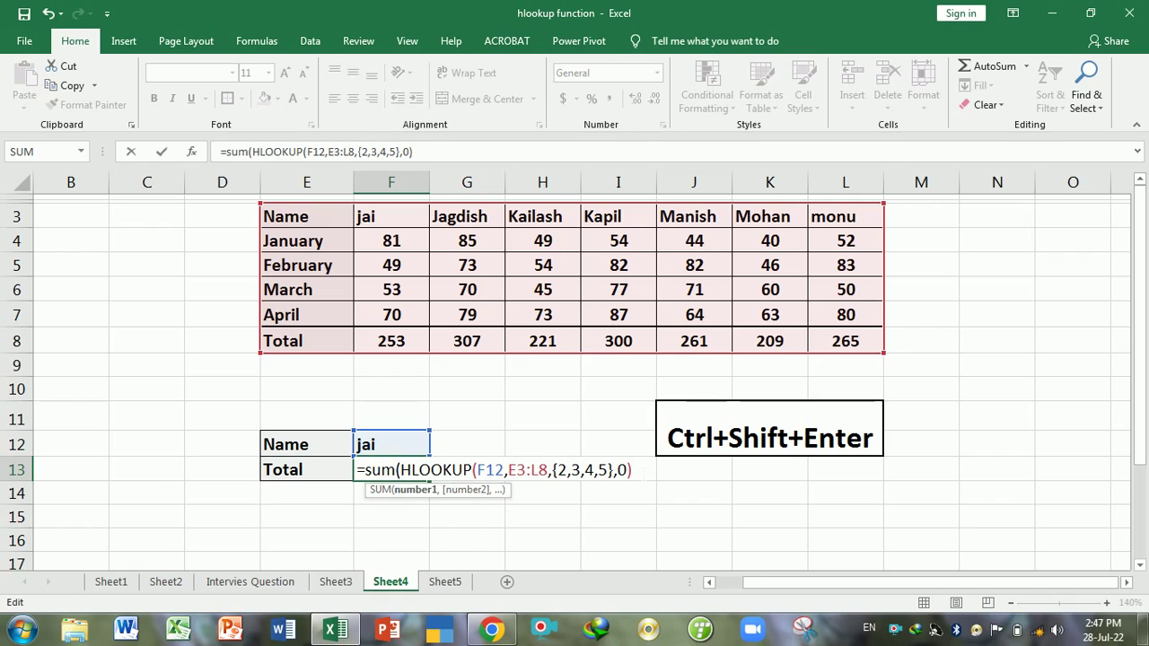
{"action": "type", "text": ")"}
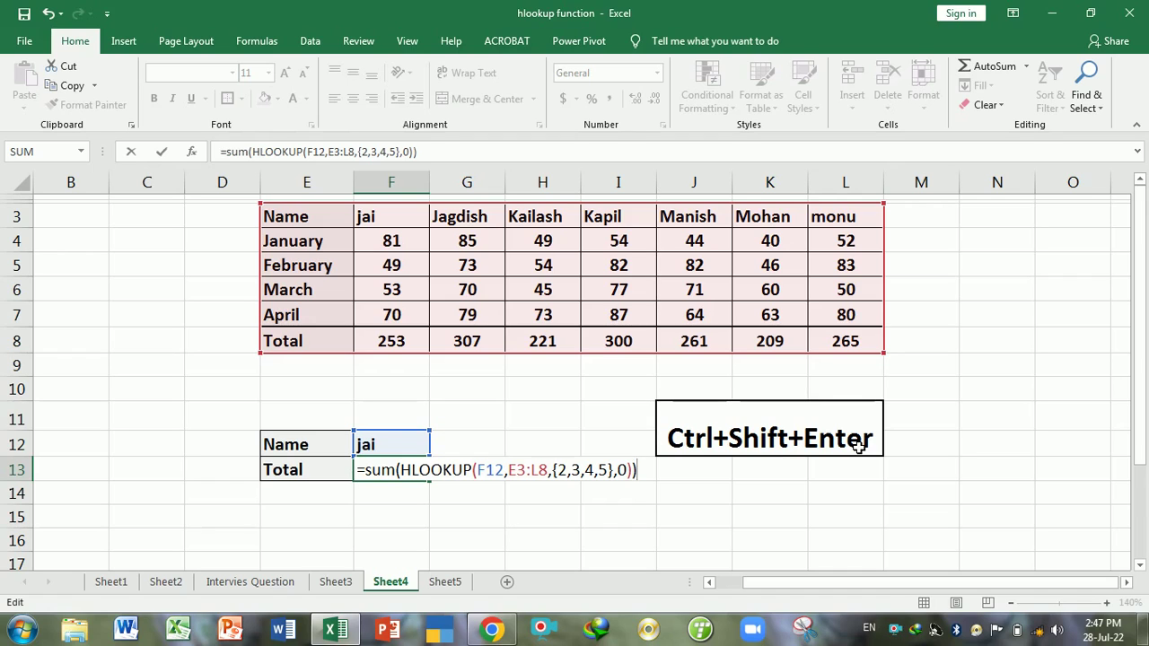
{"action": "key", "text": "ctrl+shift+Return"}
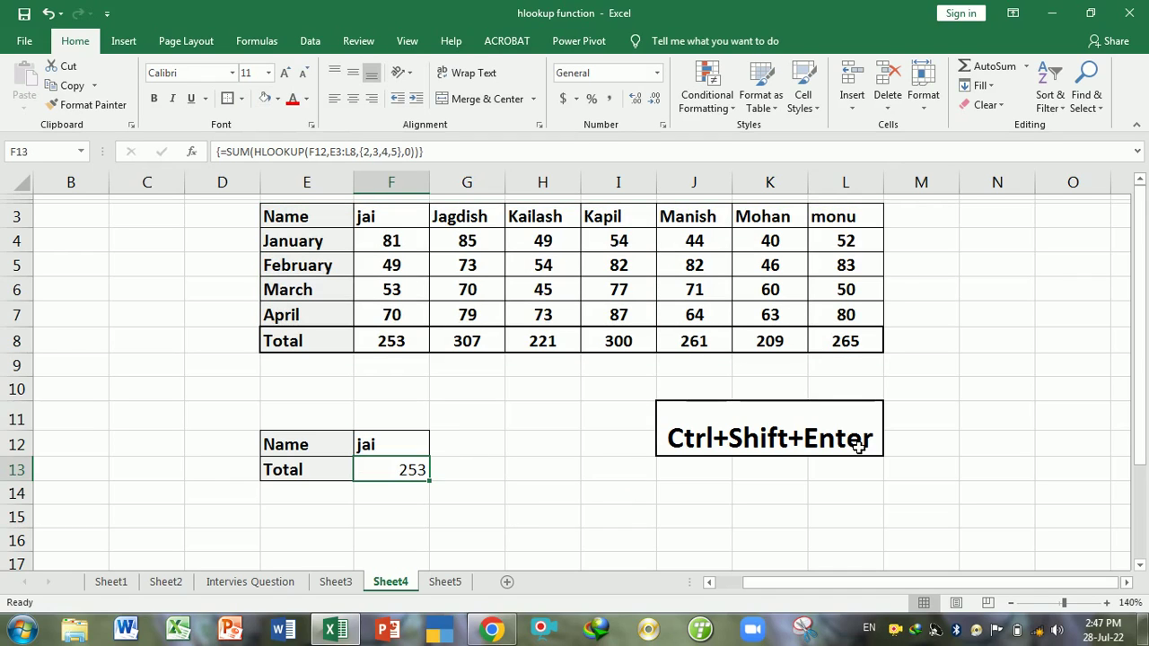
{"action": "left_click", "coordinate": [413, 519]}
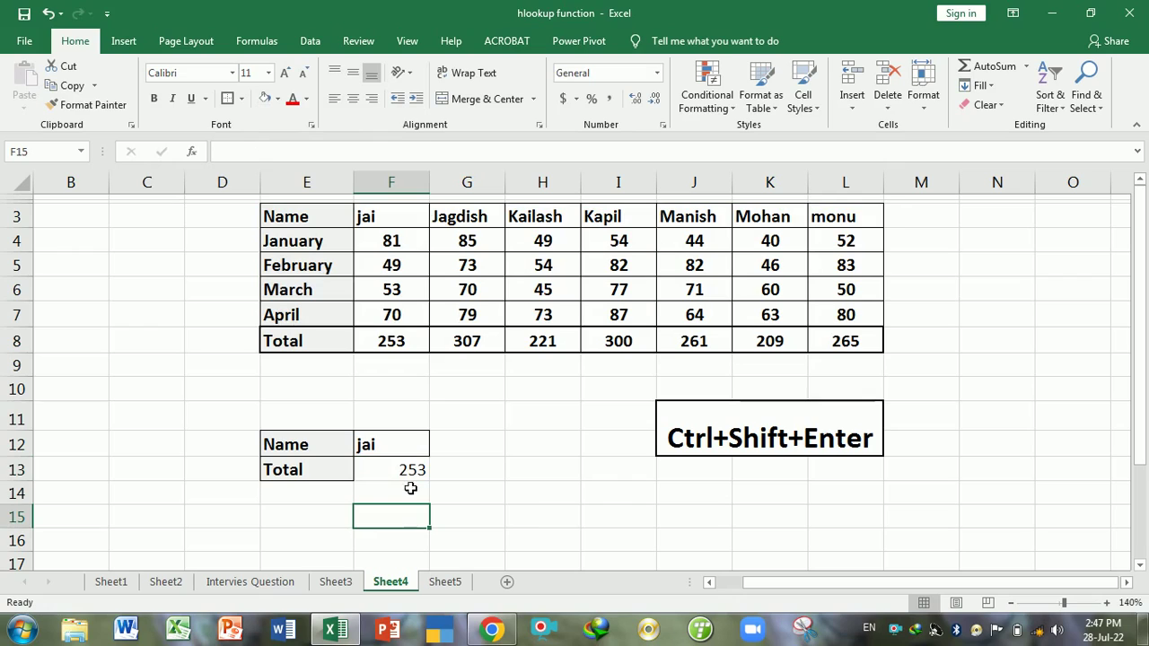
{"action": "left_click", "coordinate": [406, 475]}
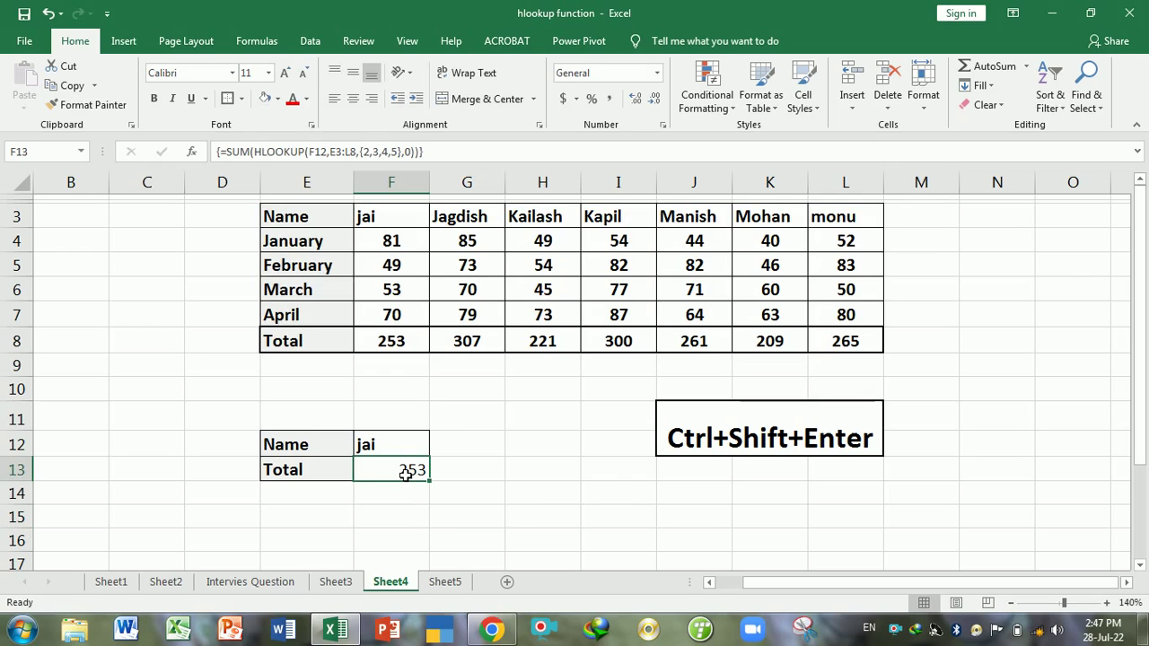
- Copy the name Kapil from I3 into F12 so the total becomes 300
{"action": "left_click", "coordinate": [395, 343]}
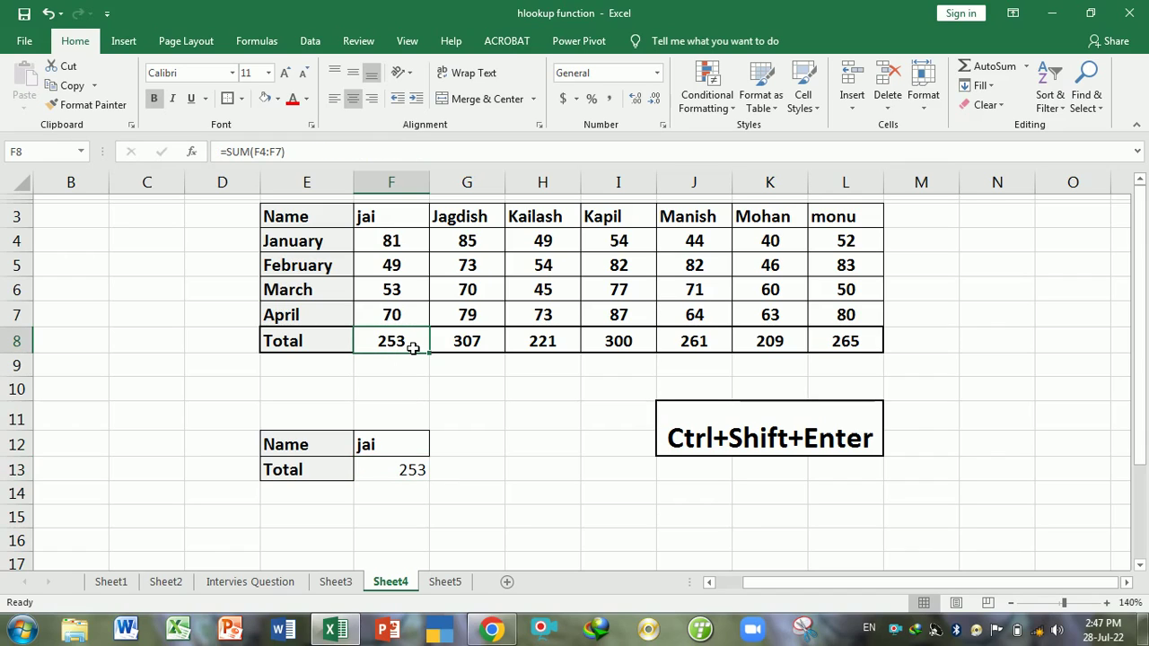
{"action": "left_click", "coordinate": [610, 221]}
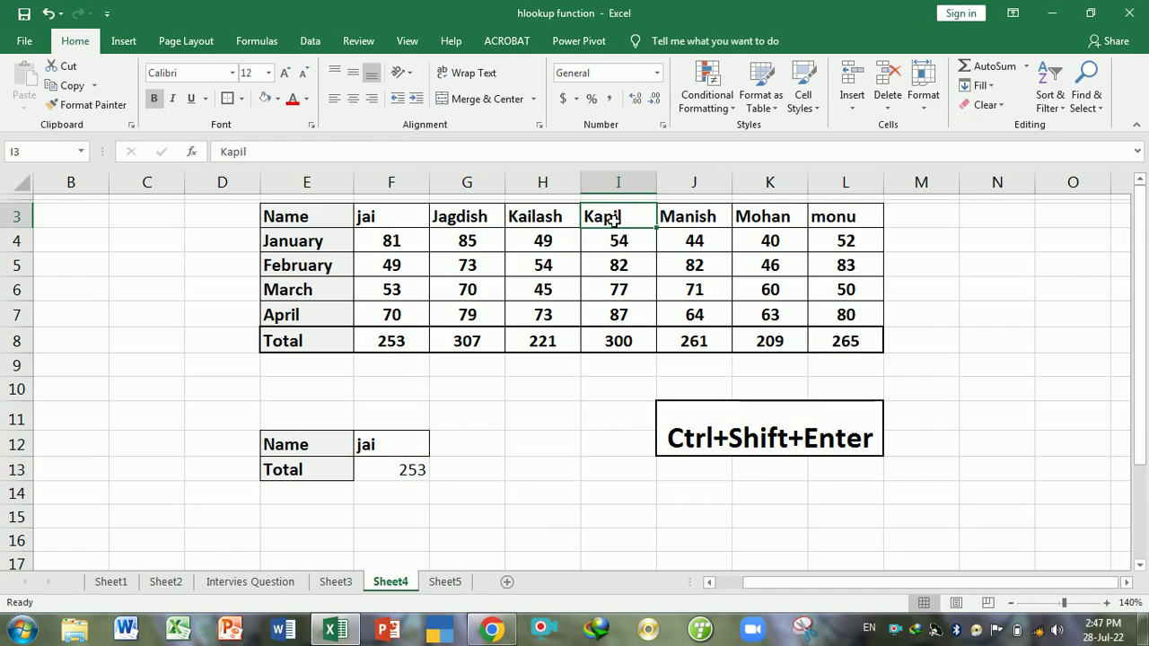
{"action": "key", "text": "ctrl+c"}
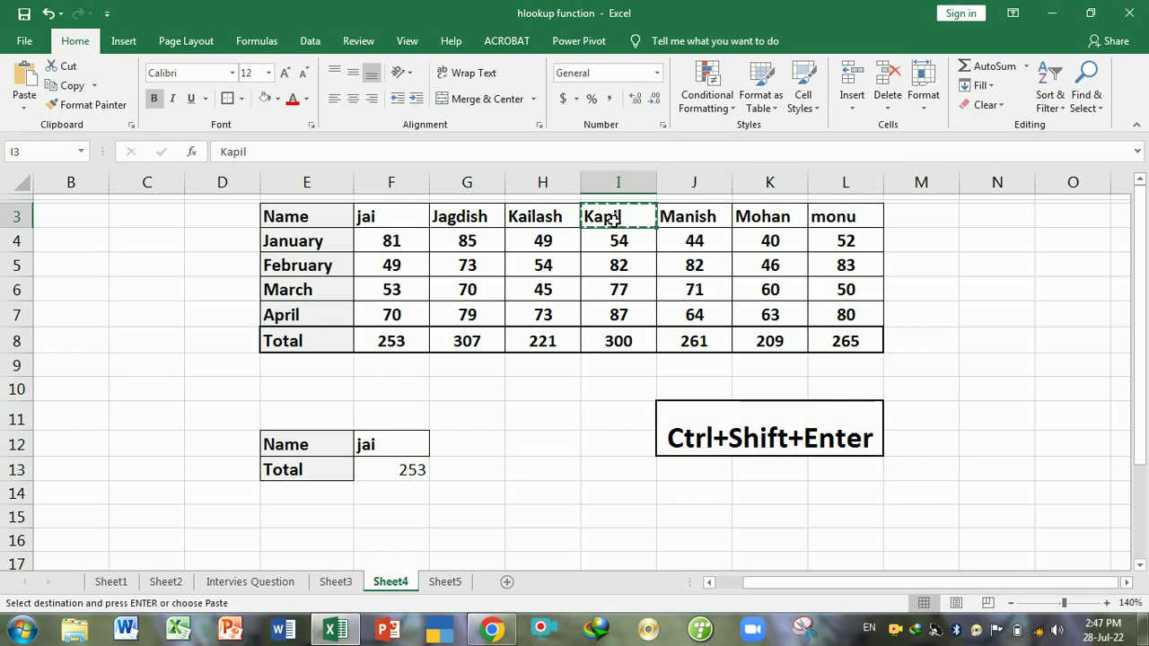
{"action": "left_click", "coordinate": [389, 456]}
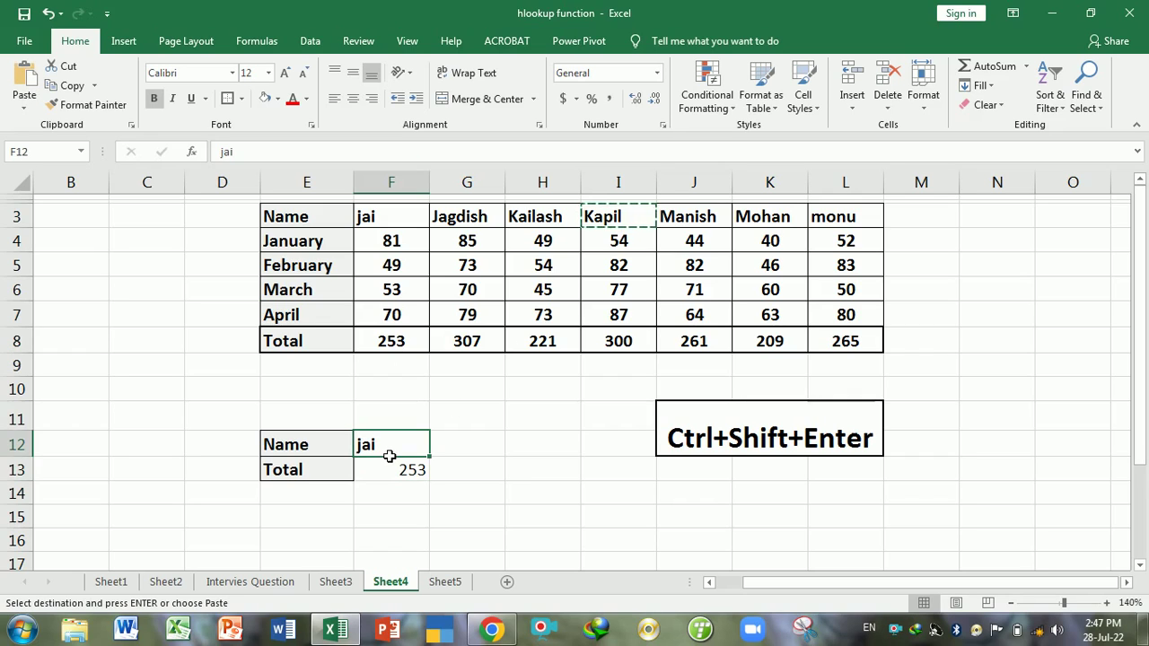
{"action": "key", "text": "ctrl+v"}
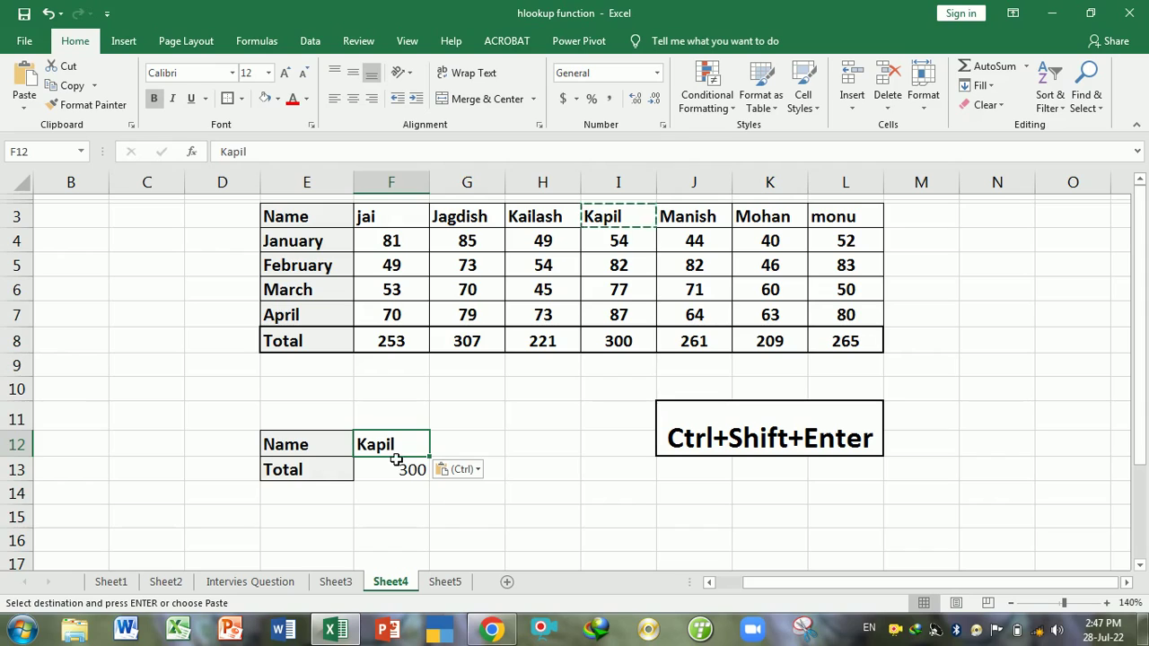
{"action": "left_click", "coordinate": [475, 513]}
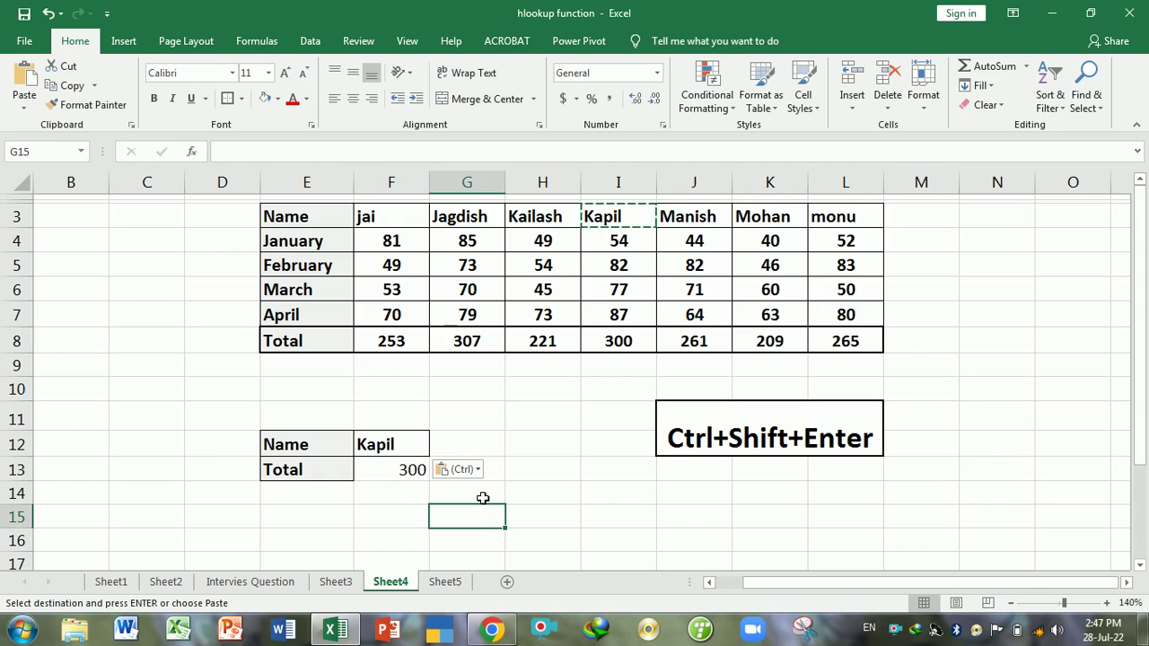
{"action": "key", "text": "Escape"}
{"action": "left_click", "coordinate": [515, 475]}
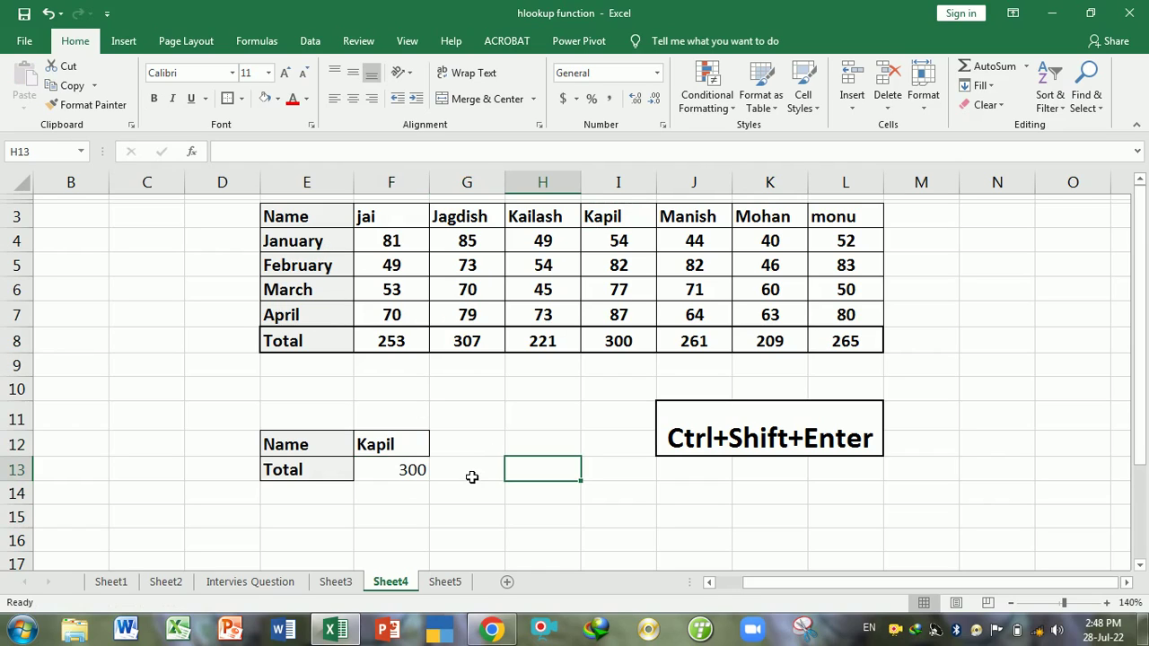
- Clear the existing formula from cell F13
{"action": "left_click", "coordinate": [402, 478]}
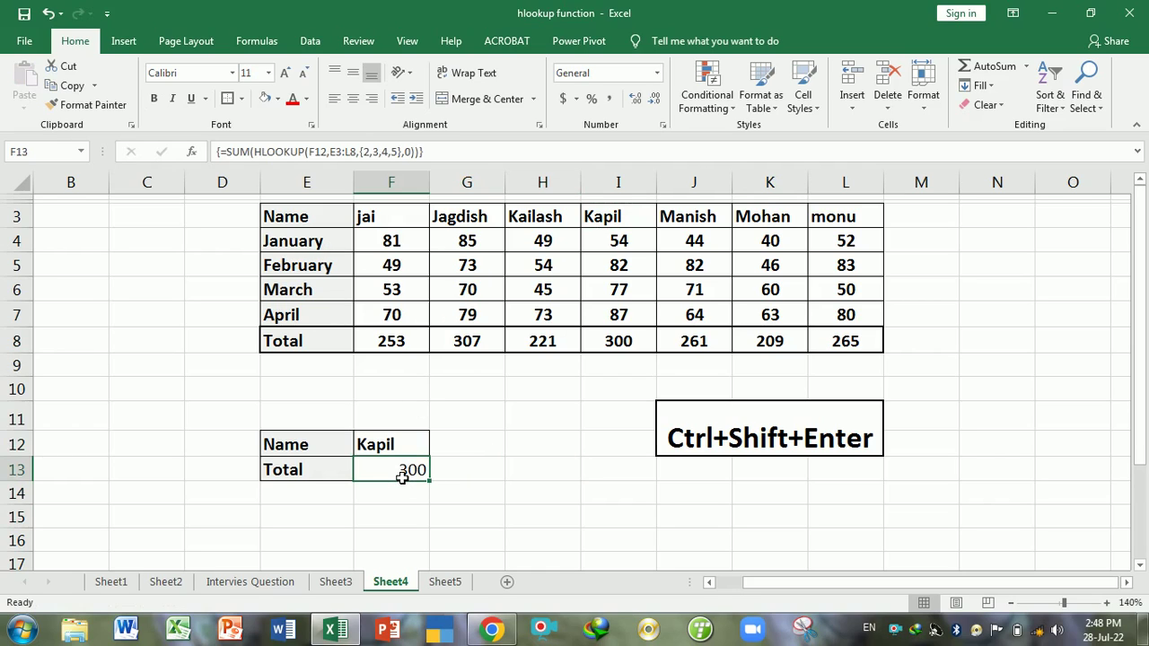
{"action": "key", "text": "Delete"}
{"action": "key", "text": "Return"}
{"action": "left_click", "coordinate": [402, 478]}
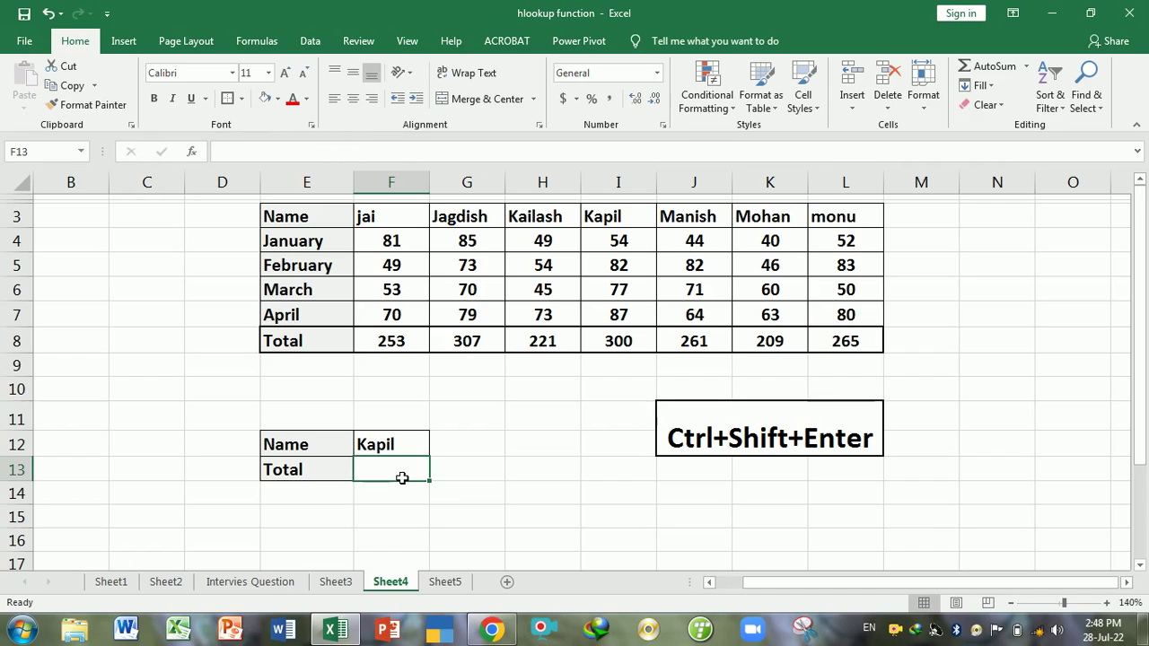
- Type =SUM(HLOOKUP(F12,E3:L8,{2,3,4,5},0)) in F13 and array-enter it with Ctrl+Shift+Enter
{"action": "type", "text": "=sum"}
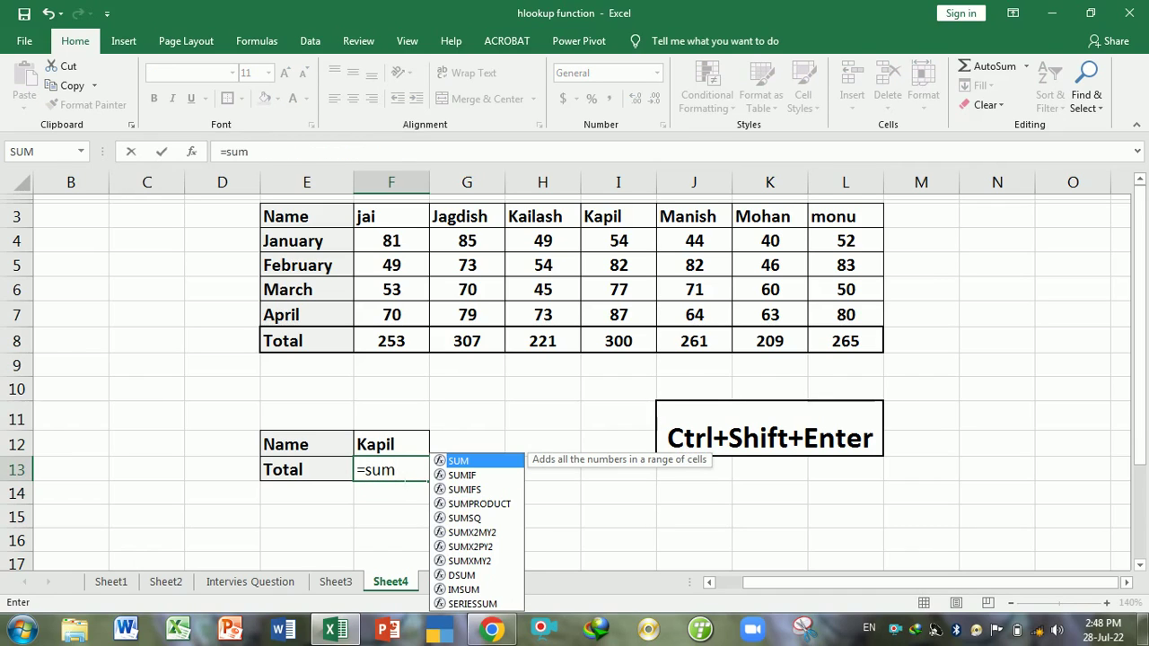
{"action": "key", "text": "Tab"}
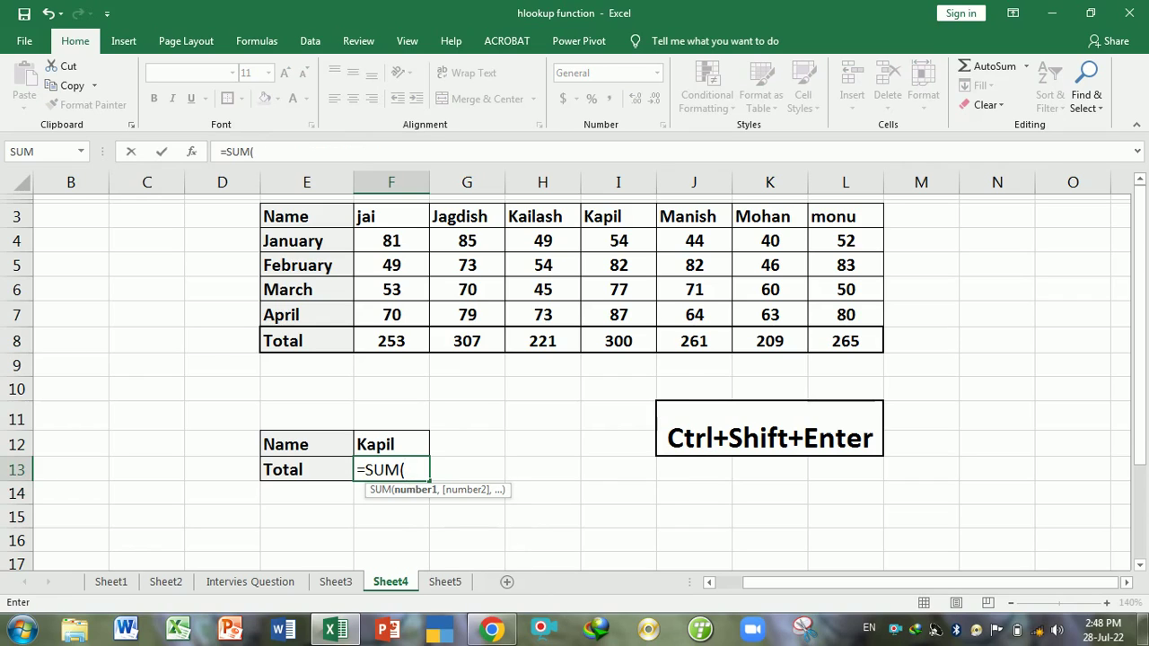
{"action": "type", "text": "h"}
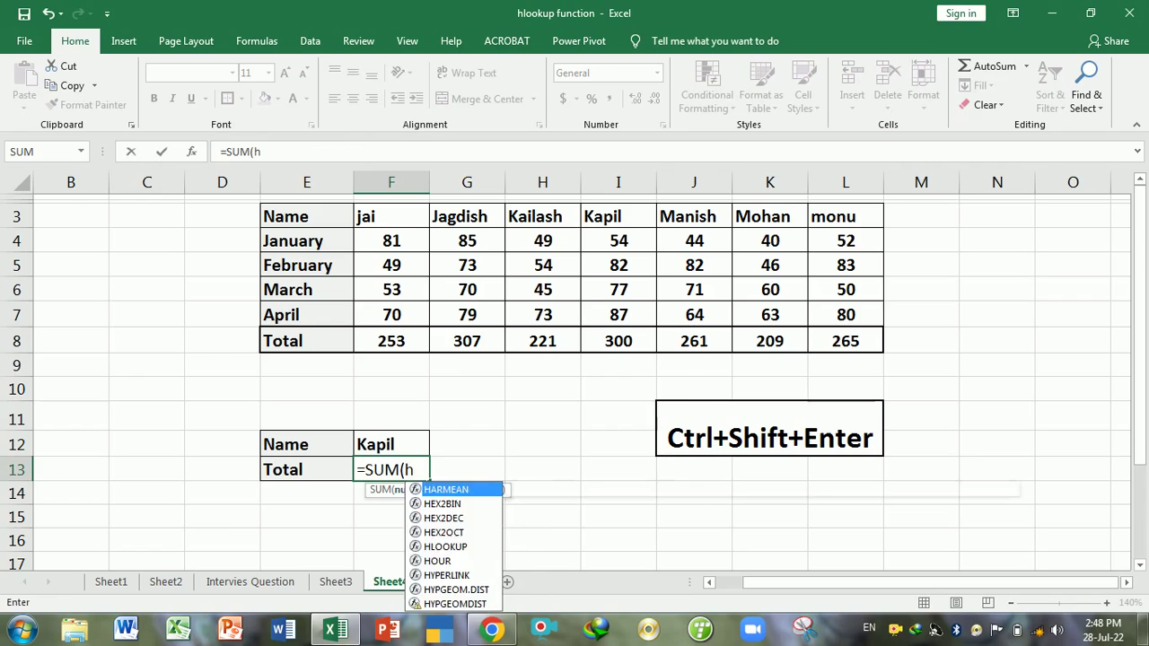
{"action": "type", "text": "l"}
{"action": "key", "text": "Tab"}
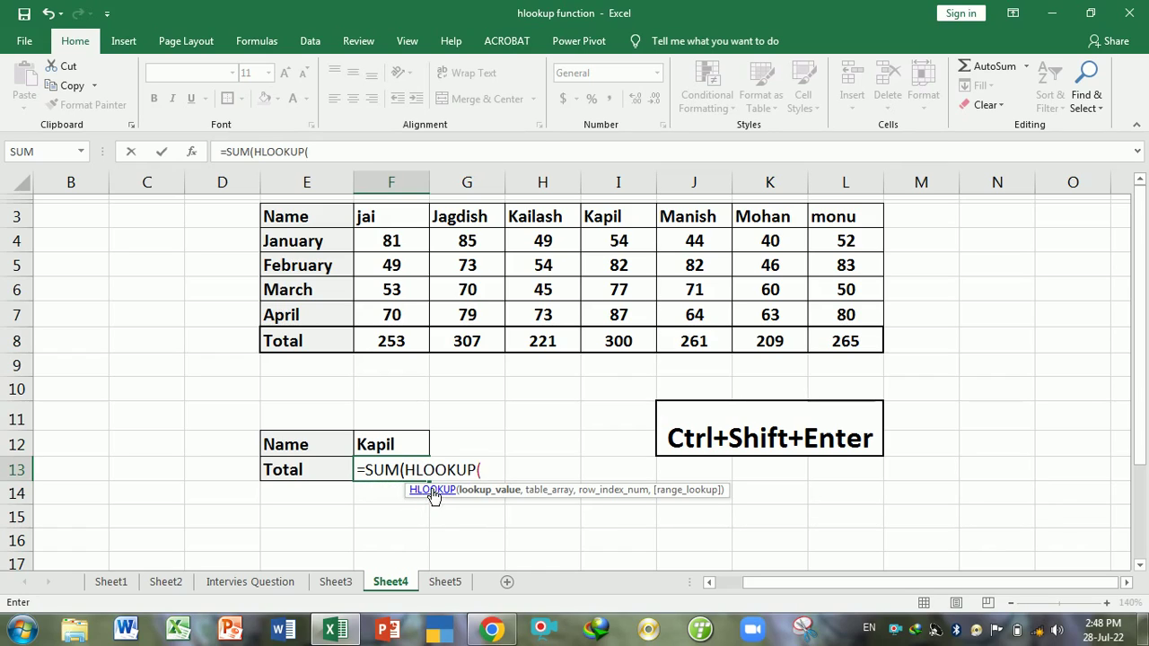
{"action": "left_click", "coordinate": [396, 448]}
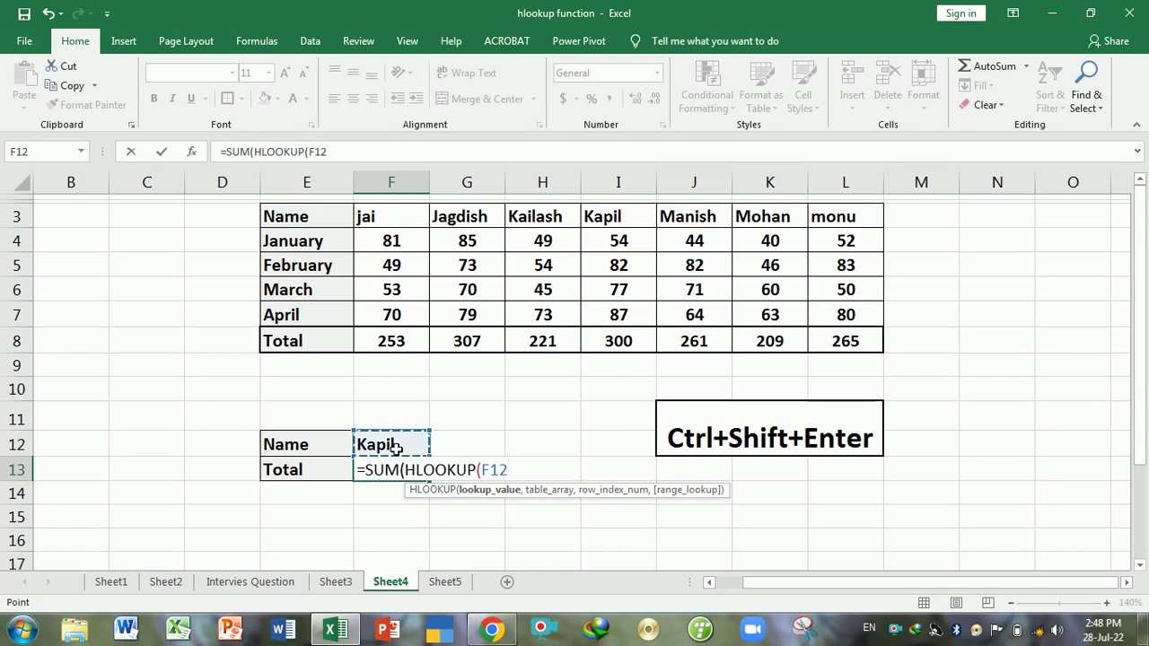
{"action": "type", "text": ","}
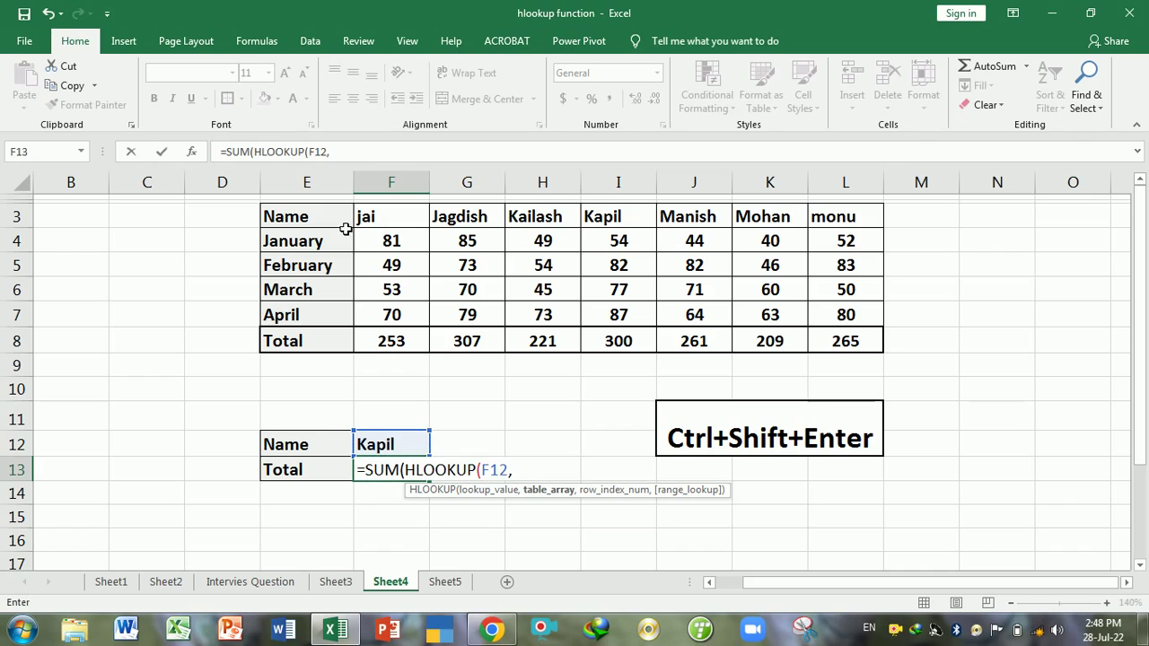
{"action": "mouse_move", "coordinate": [344, 226]}
{"action": "left_mouse_down"}
{"action": "mouse_move", "coordinate": [744, 341]}
{"action": "mouse_move", "coordinate": [824, 342]}
{"action": "left_mouse_up"}
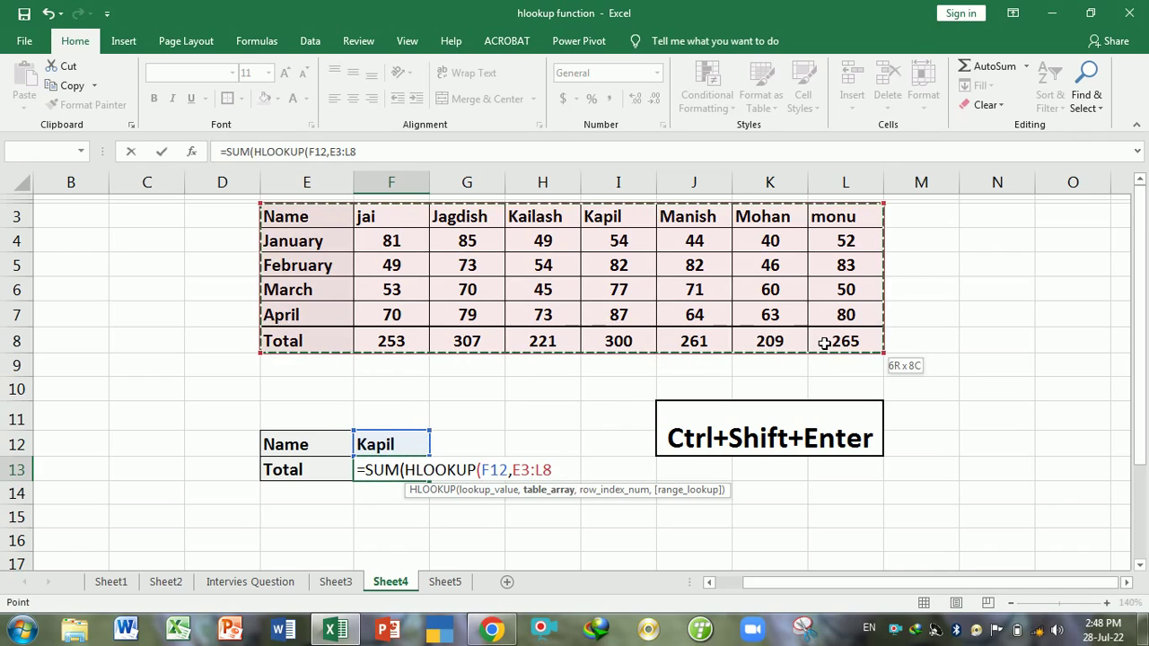
{"action": "type", "text": ","}
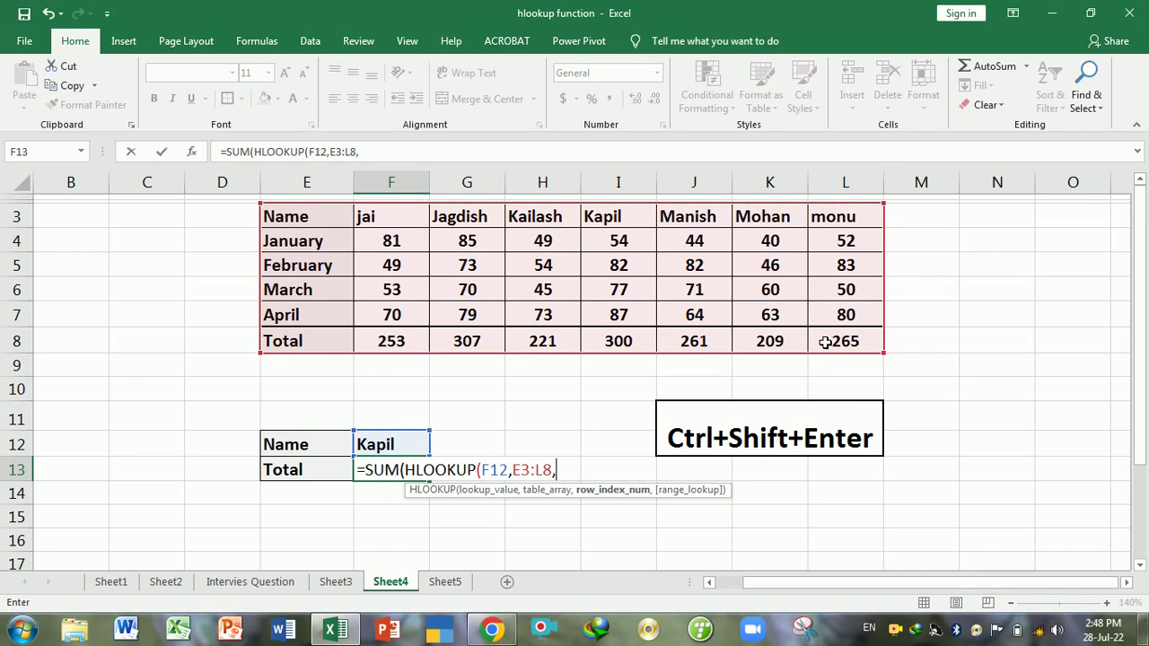
{"action": "type", "text": "{2"}
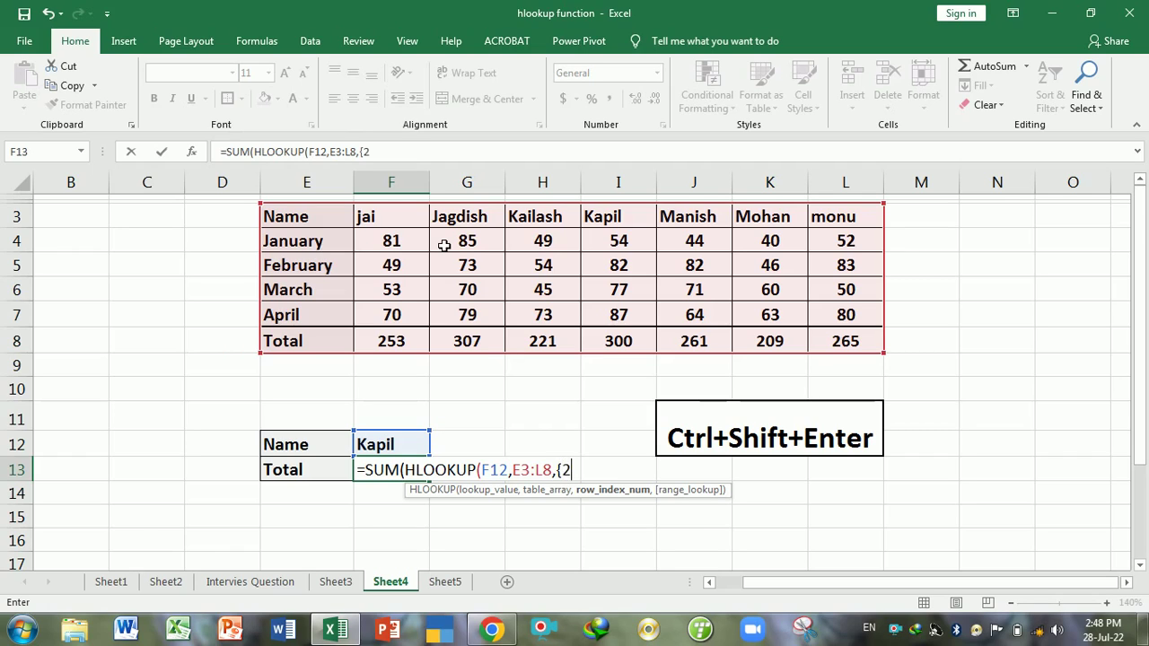
{"action": "type", "text": ","}
{"action": "type", "text": "3,"}
{"action": "type", "text": "4,5"}
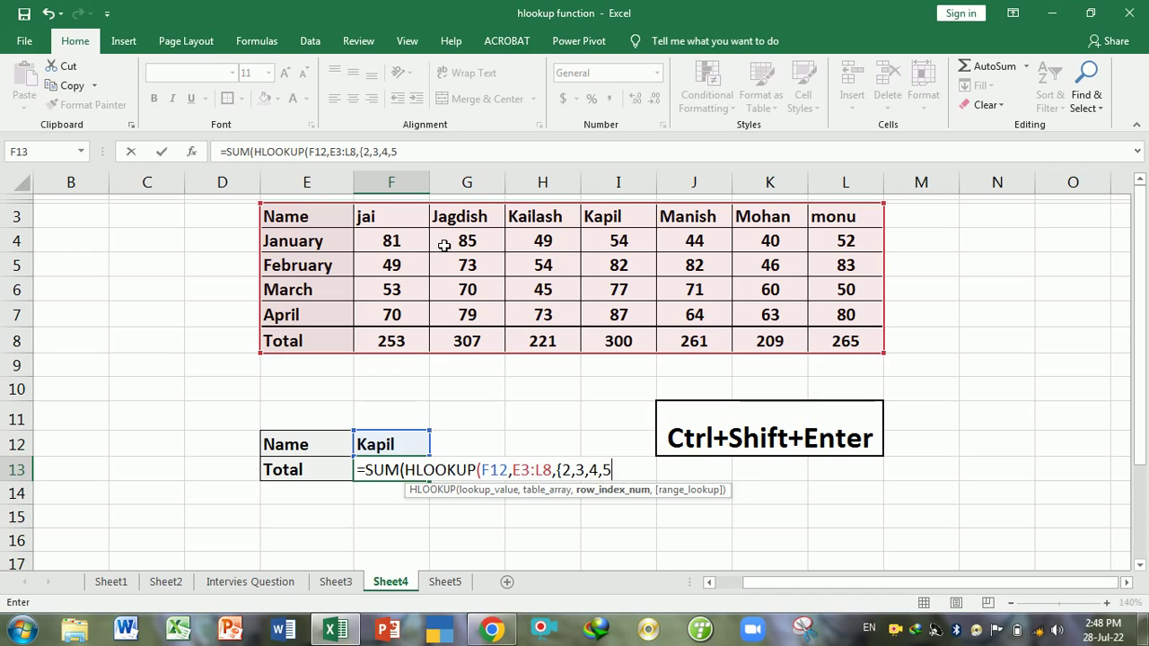
{"action": "type", "text": "}"}
{"action": "type", "text": ","}
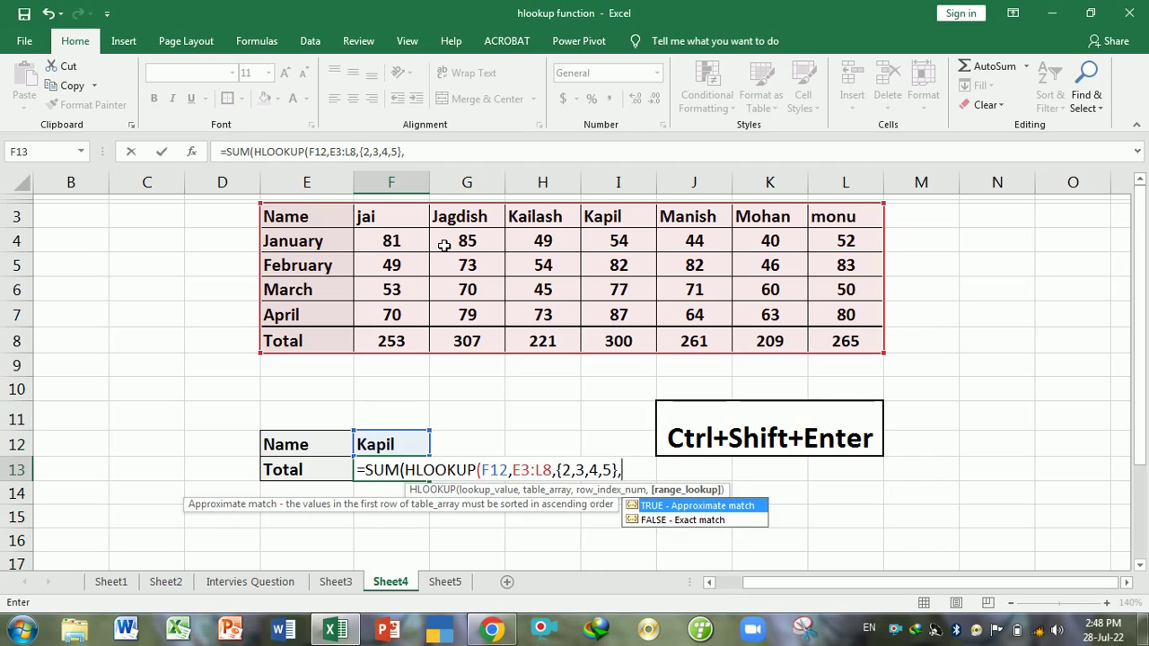
{"action": "type", "text": "0"}
{"action": "type", "text": ")"}
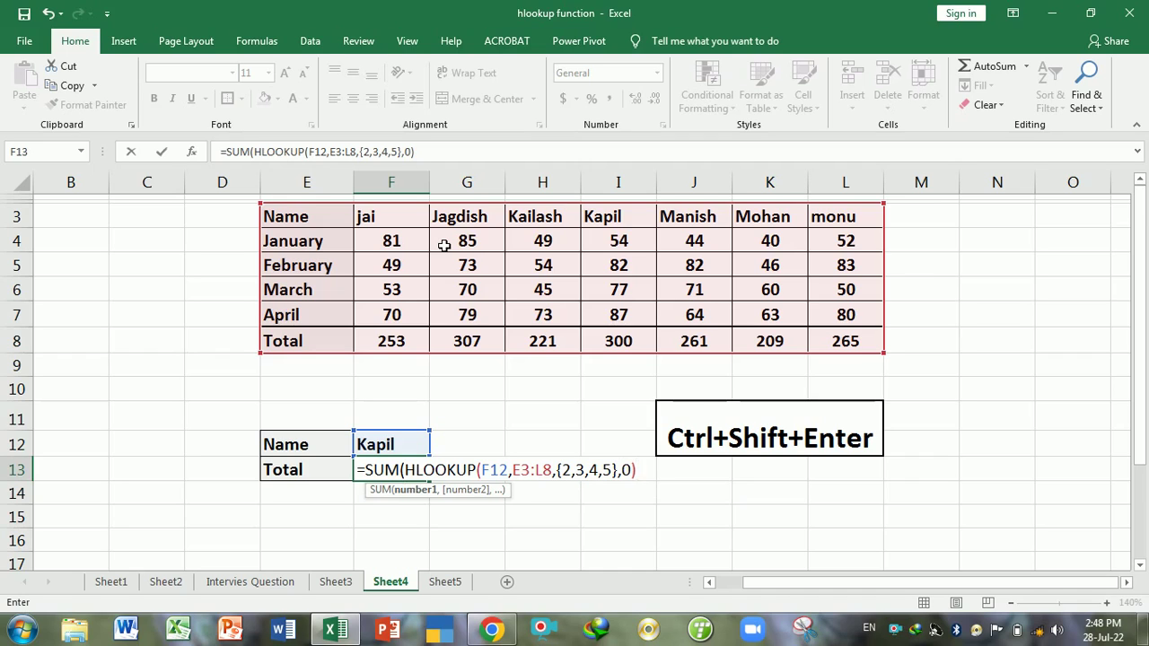
{"action": "type", "text": ")"}
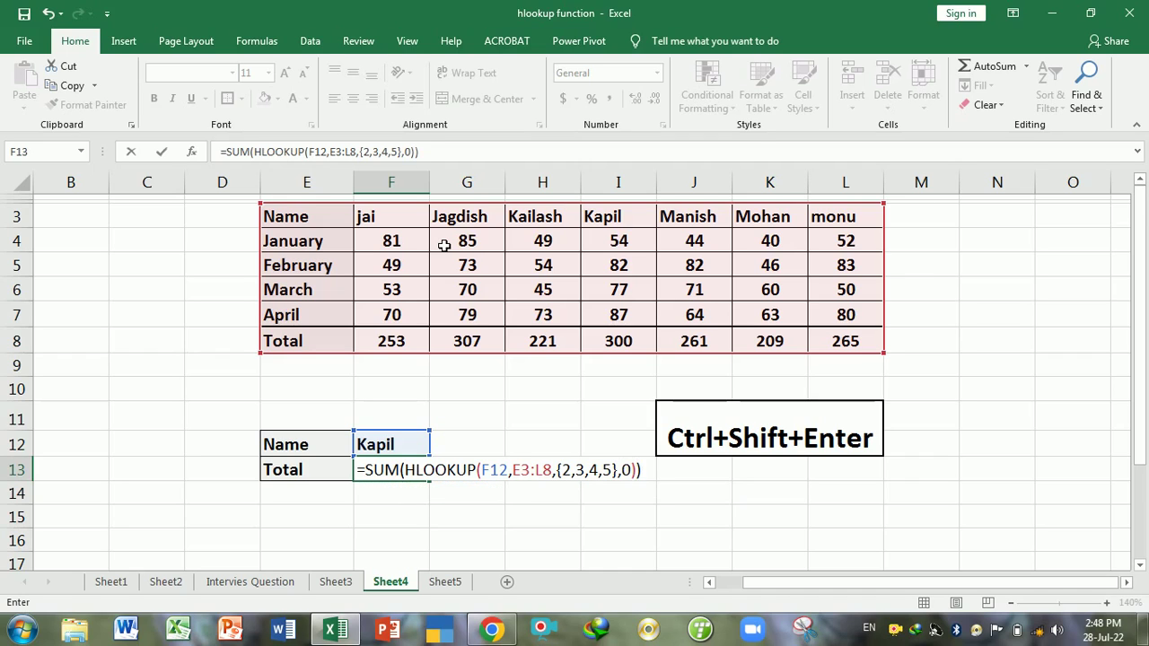
{"action": "key", "text": "ctrl+shift+Return"}
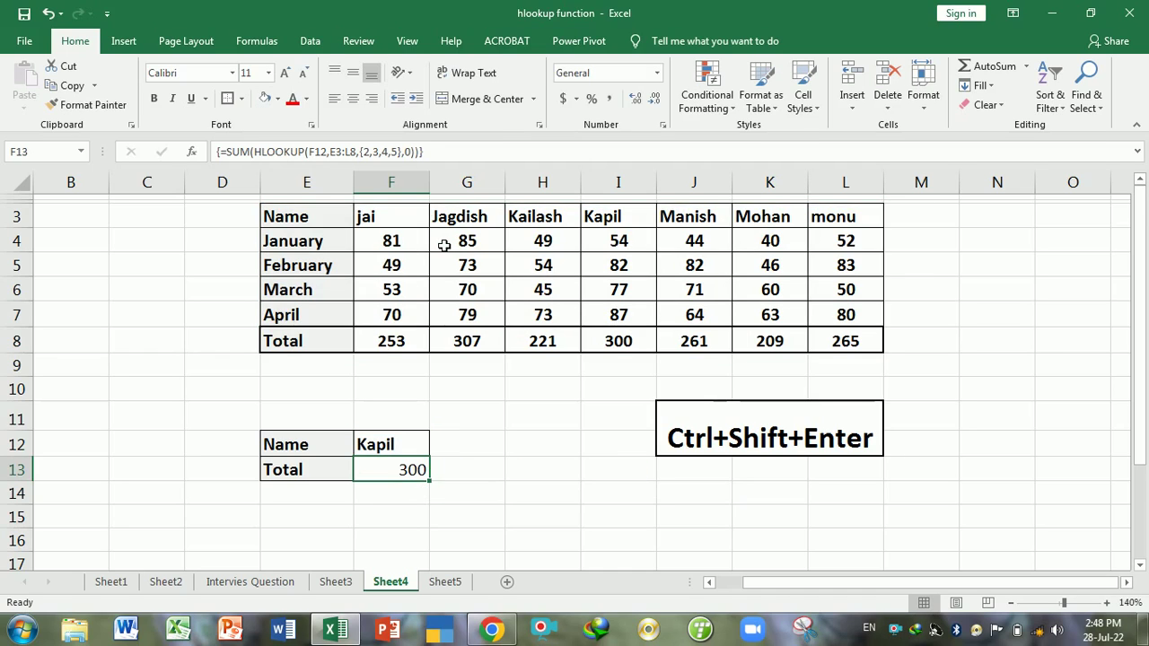
{"action": "left_click", "coordinate": [397, 505]}
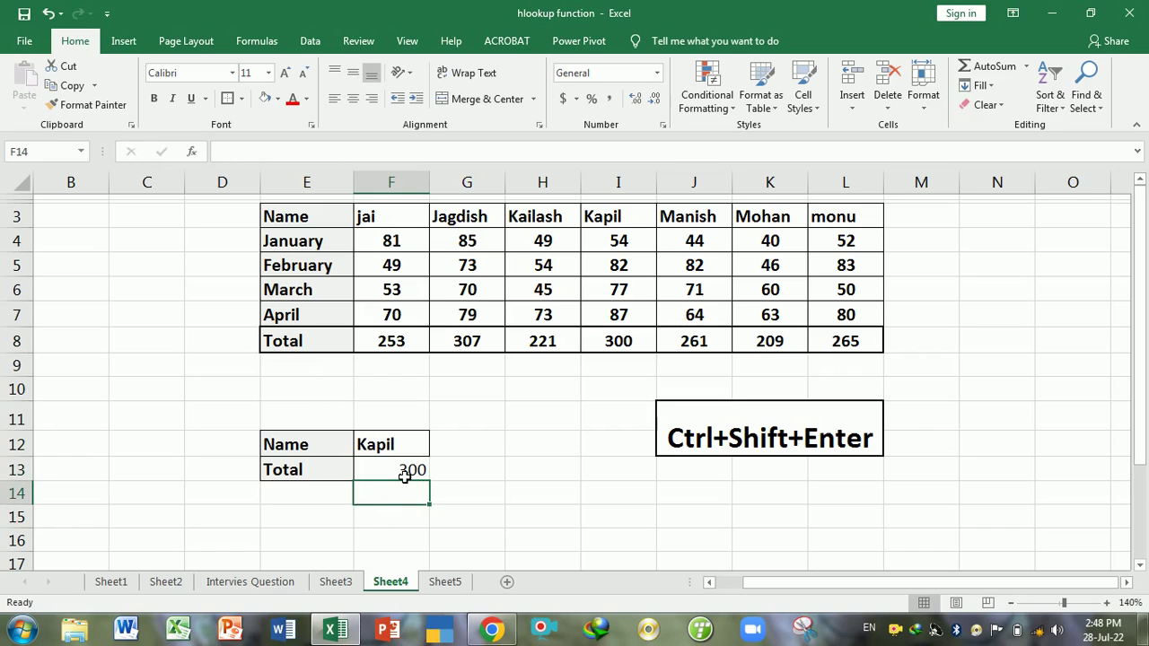
{"action": "left_click", "coordinate": [405, 477]}
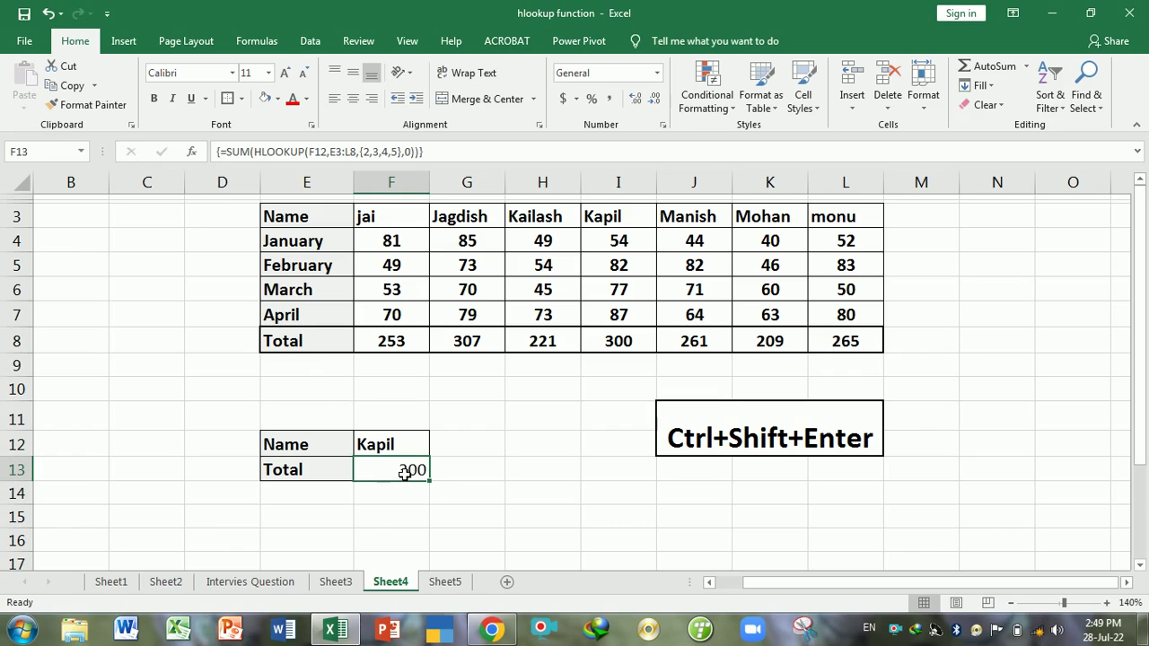